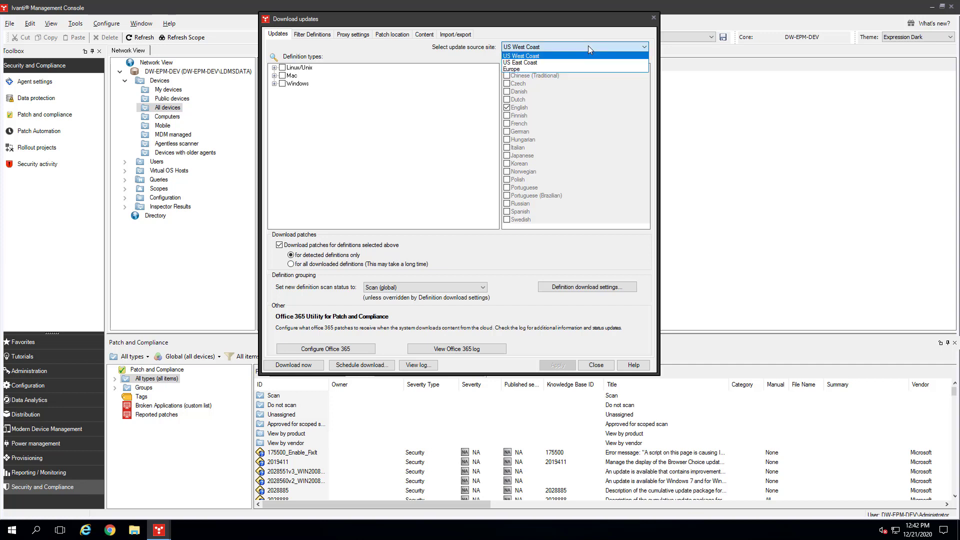
Include Microsoft Windows Vulnerabilities in the definitions to download and set the new definition scan status to Unassigned
left_click(588, 46)
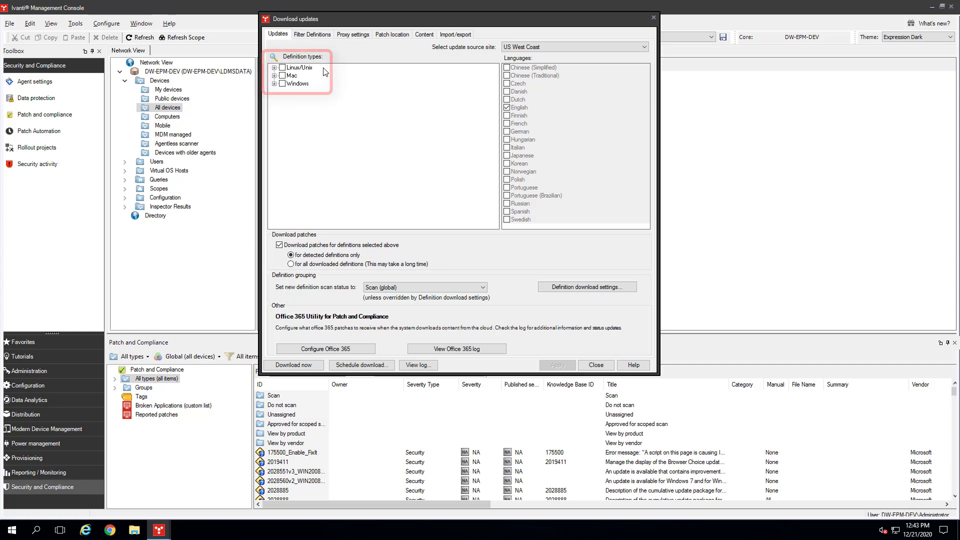
left_click(274, 84)
left_click(284, 115)
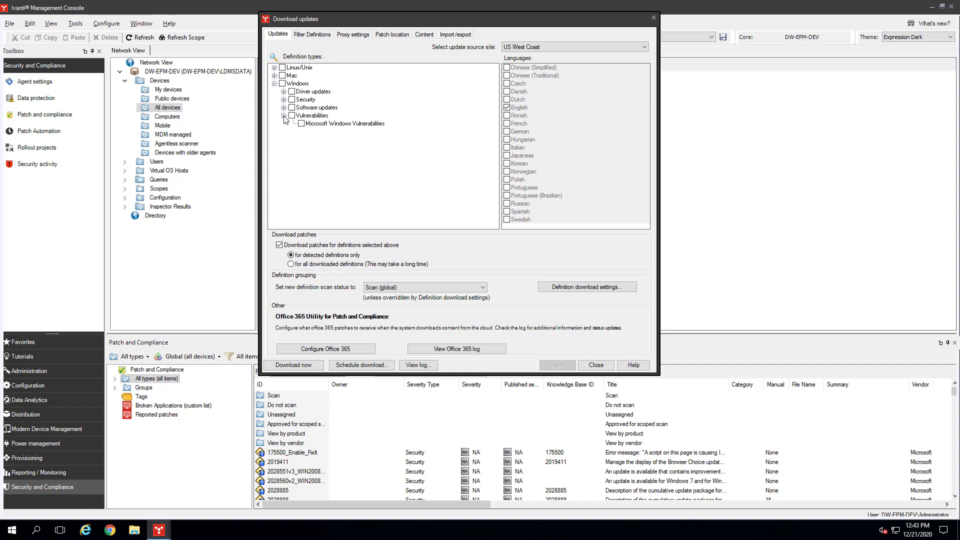
left_click(301, 124)
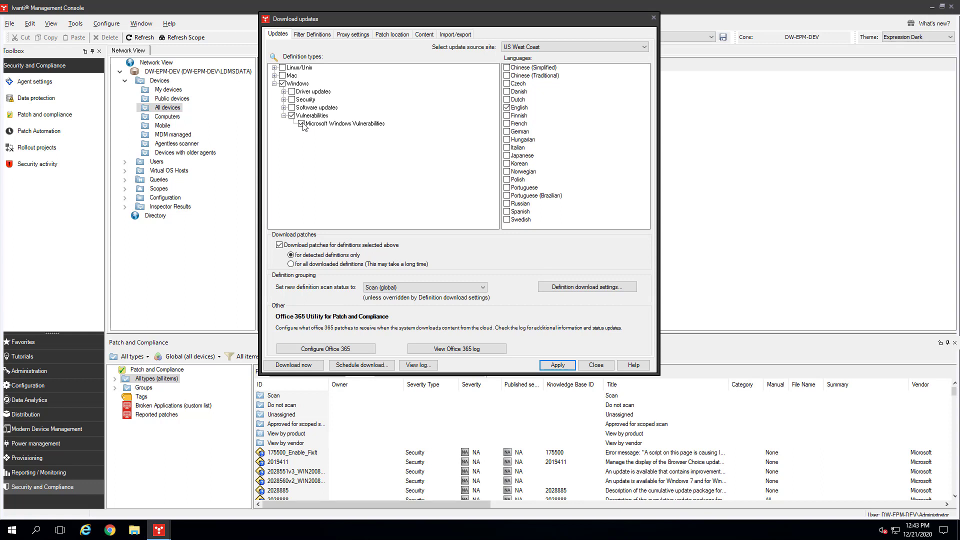
left_click(421, 287)
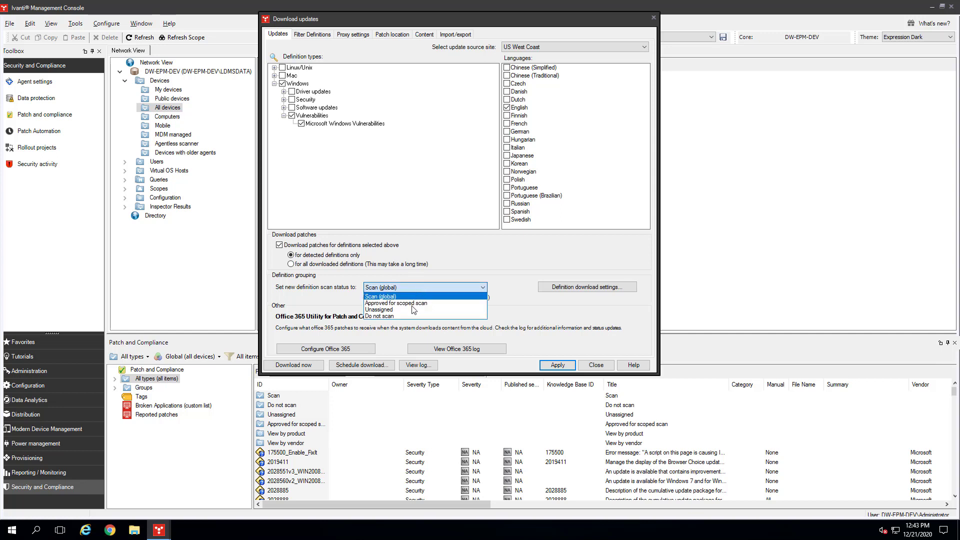
left_click(411, 310)
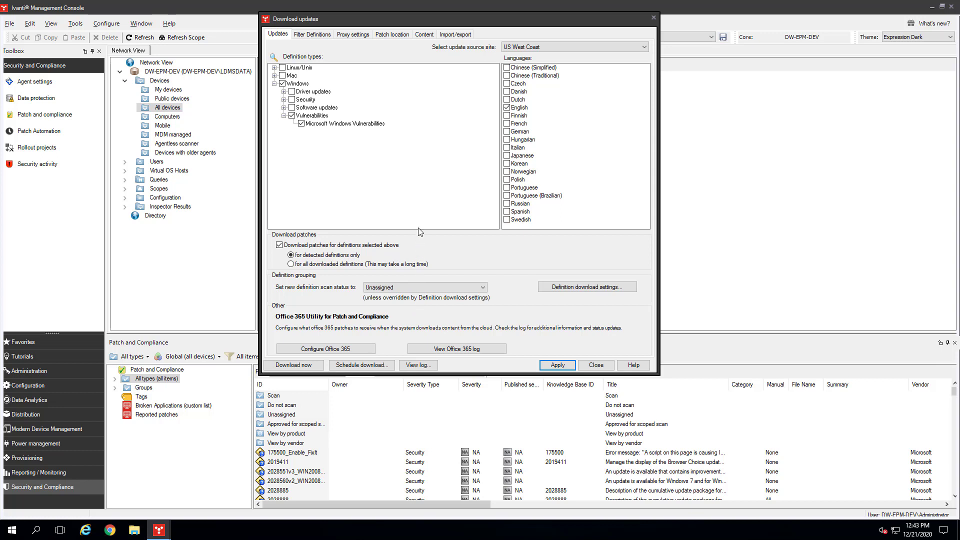
Review the patch storage location, and apply the update settings to start downloading the definitions immediately
left_click(401, 39)
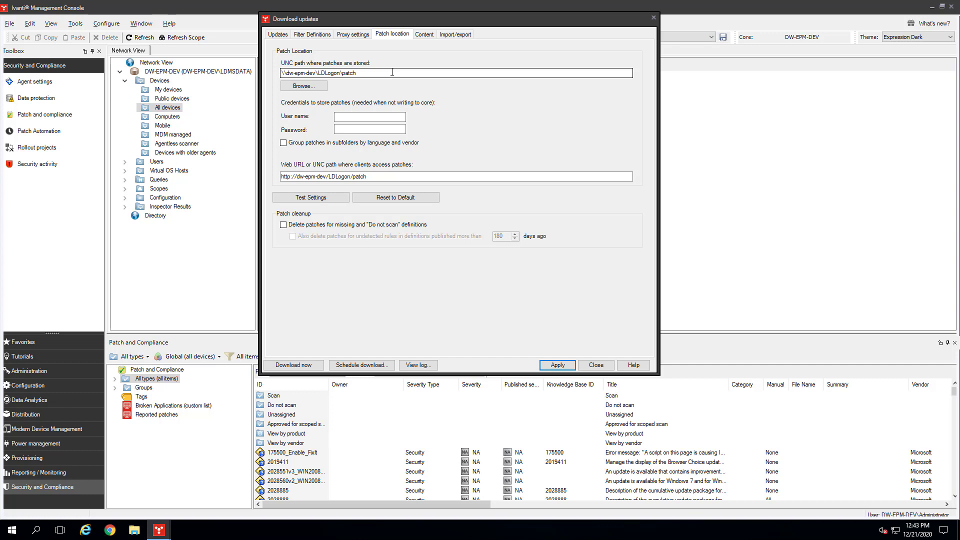
left_click(279, 35)
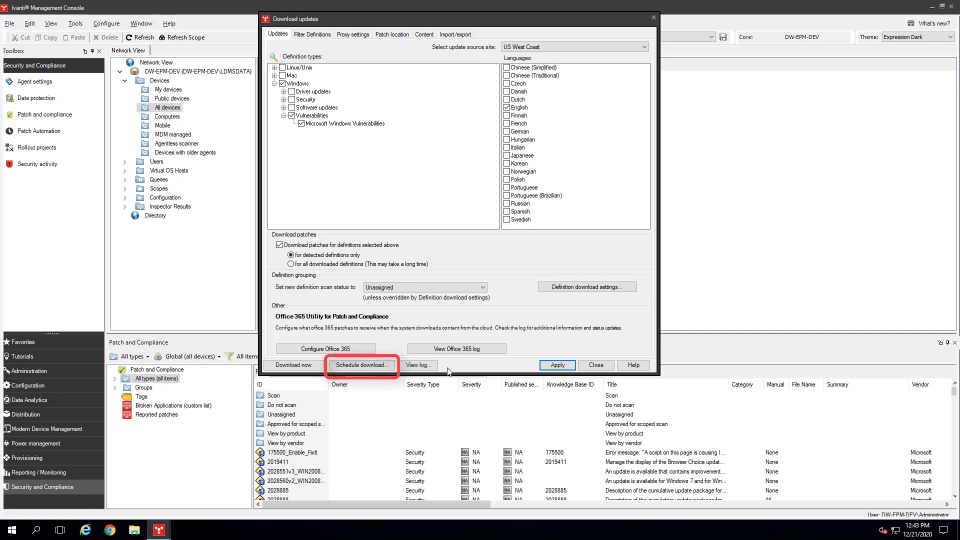
left_click(550, 367)
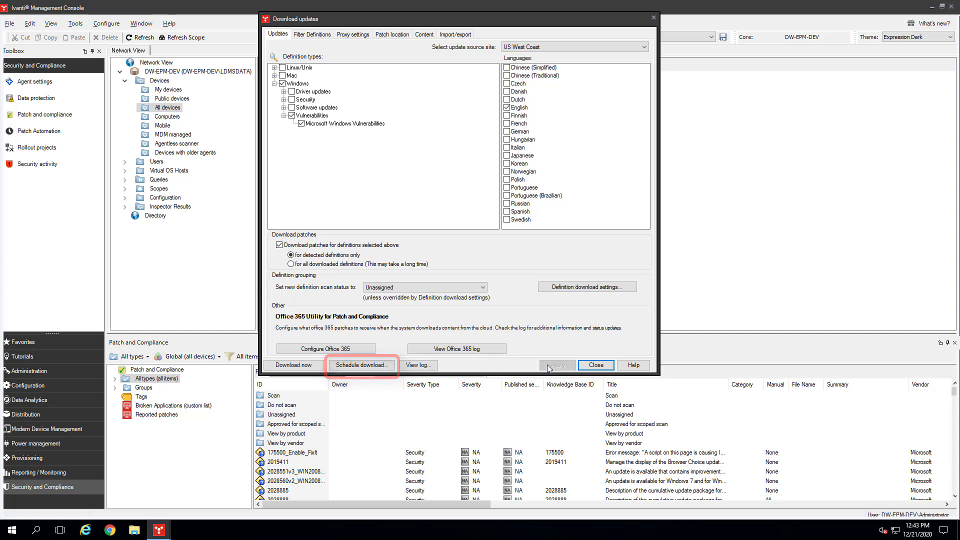
left_click(318, 366)
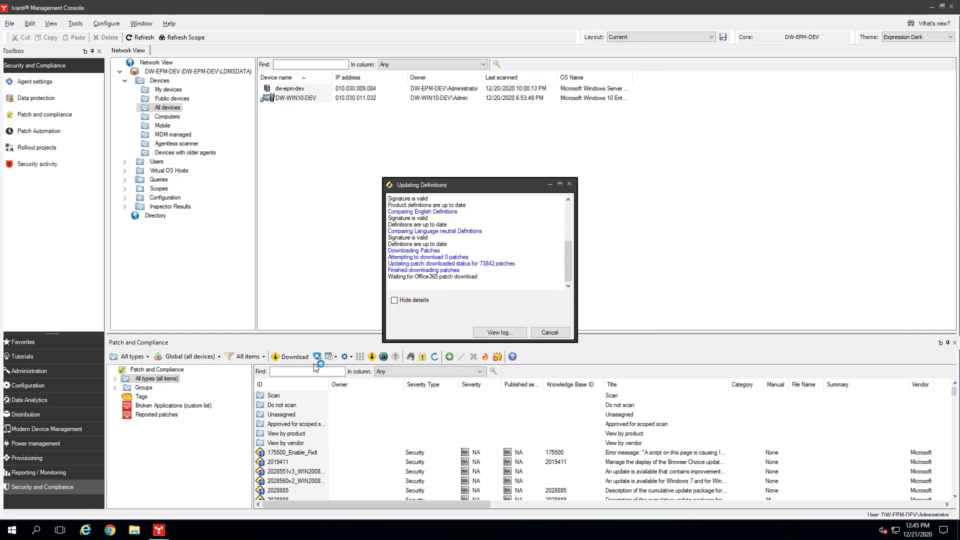
Search the Unassigned definitions under All types for firefox
left_click(115, 379)
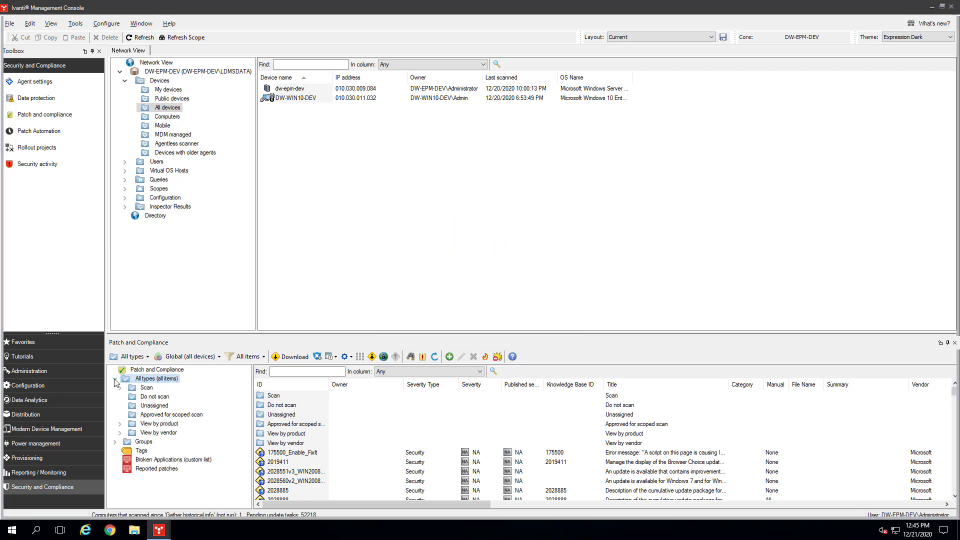
left_click(152, 407)
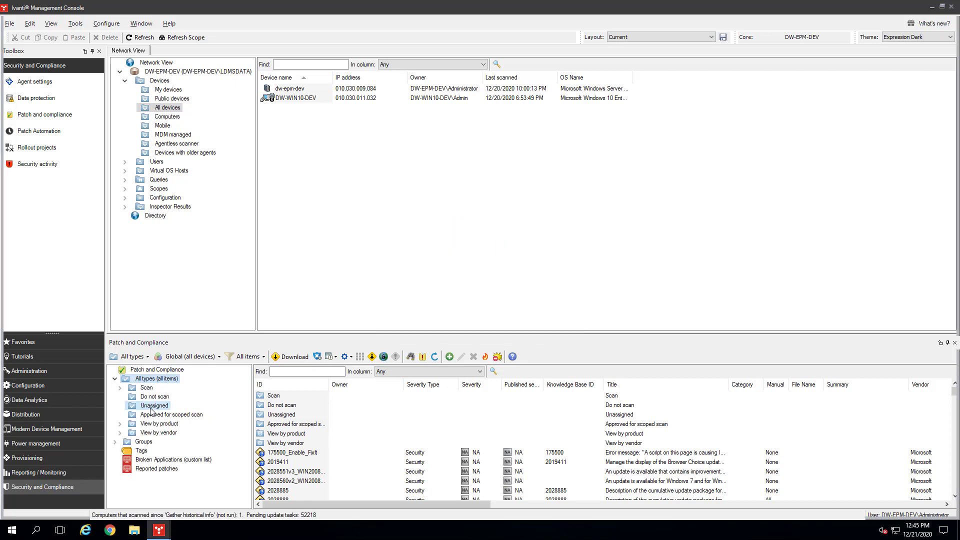
left_click(289, 373)
type("fire")
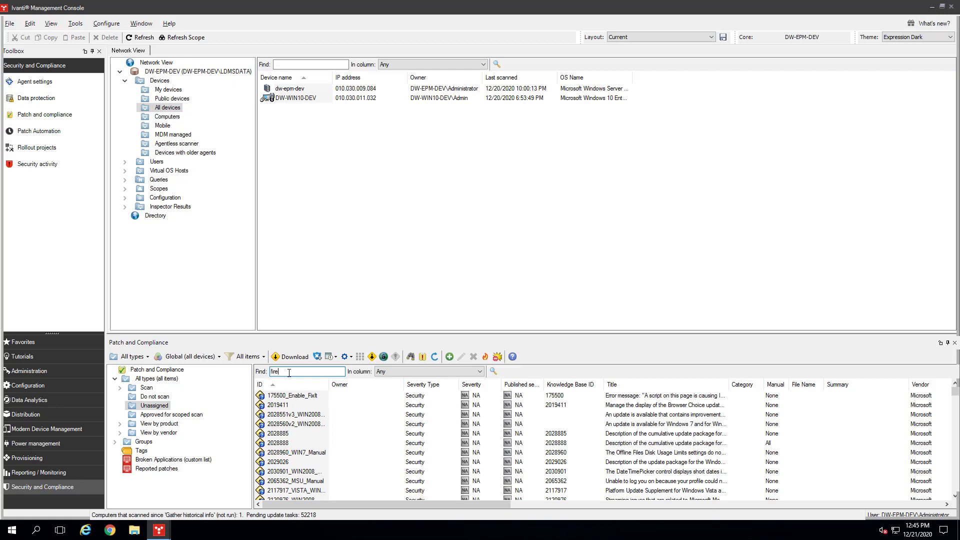
type("fox")
key("Return")
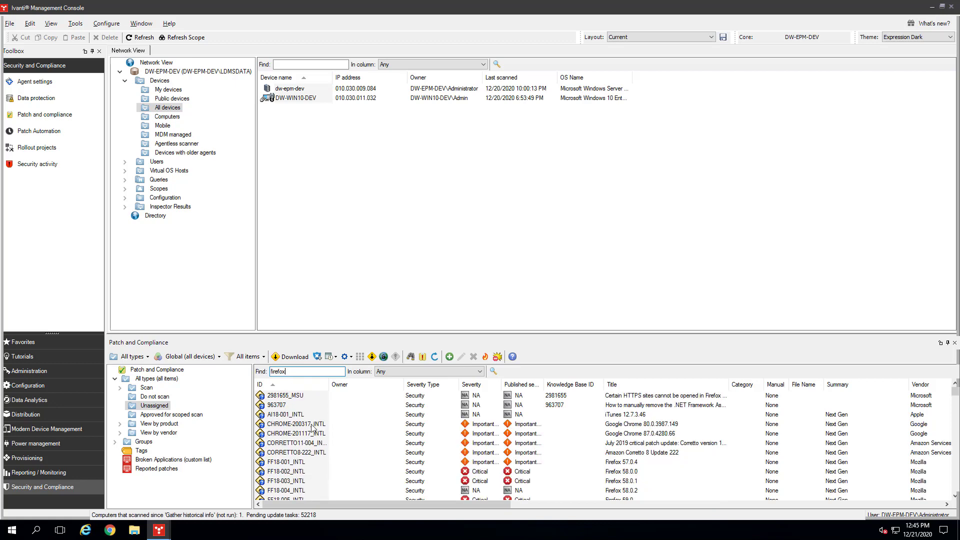
Move the Firefox definitions FF18-001_INTL through FF18-010_INTL from Unassigned into the Scan group
left_click(298, 406)
left_click(292, 490, "shift")
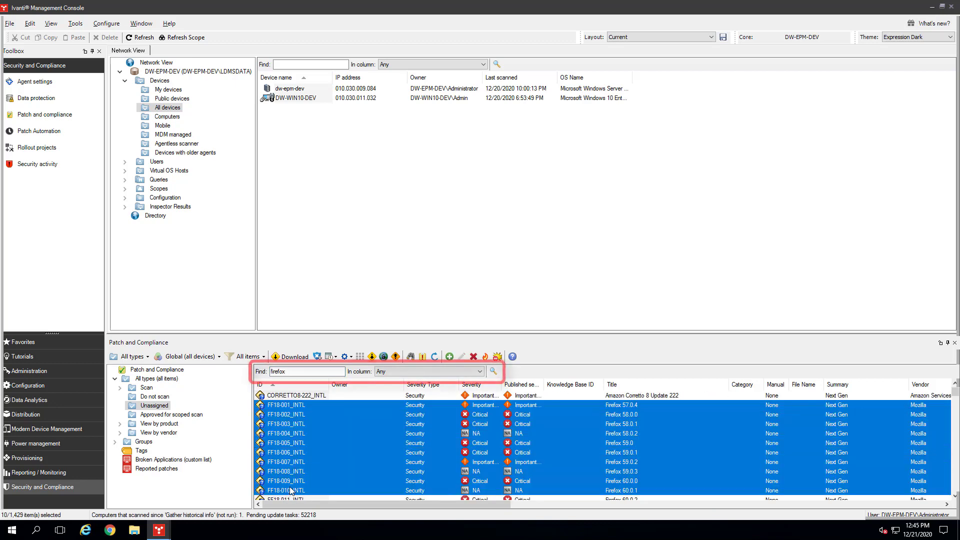
left_click_drag(291, 490, 147, 389)
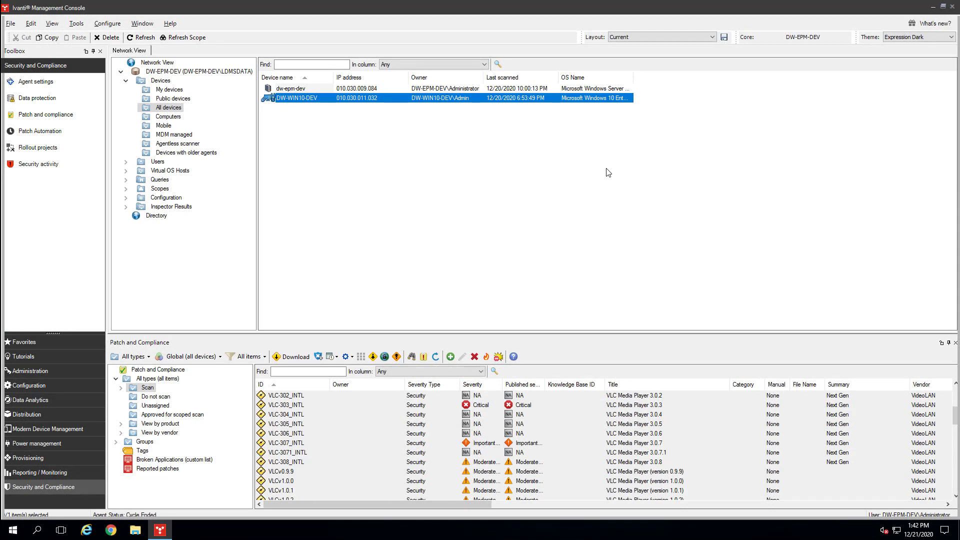
Open the immediate patch and compliance scan options for the DW-WIN10-DEV device
left_click(337, 356)
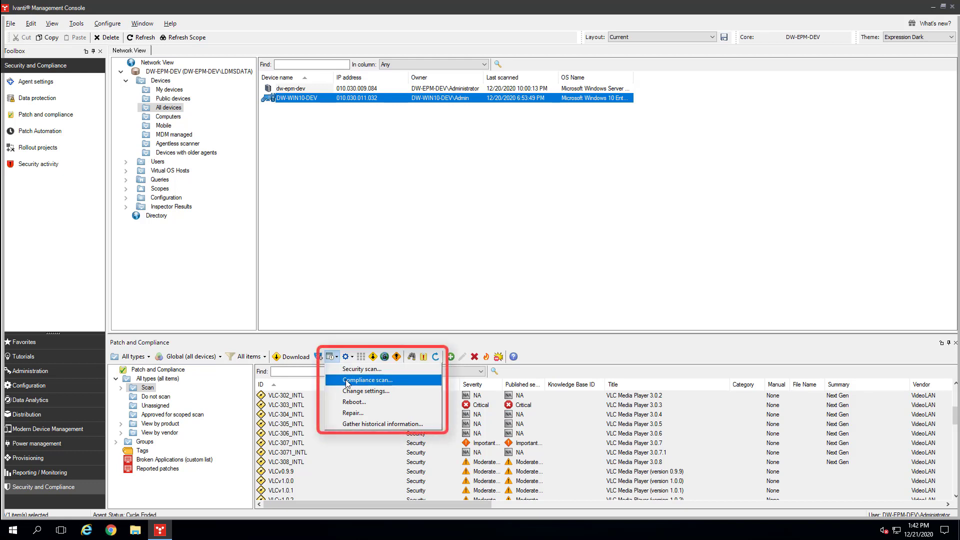
left_click(361, 369)
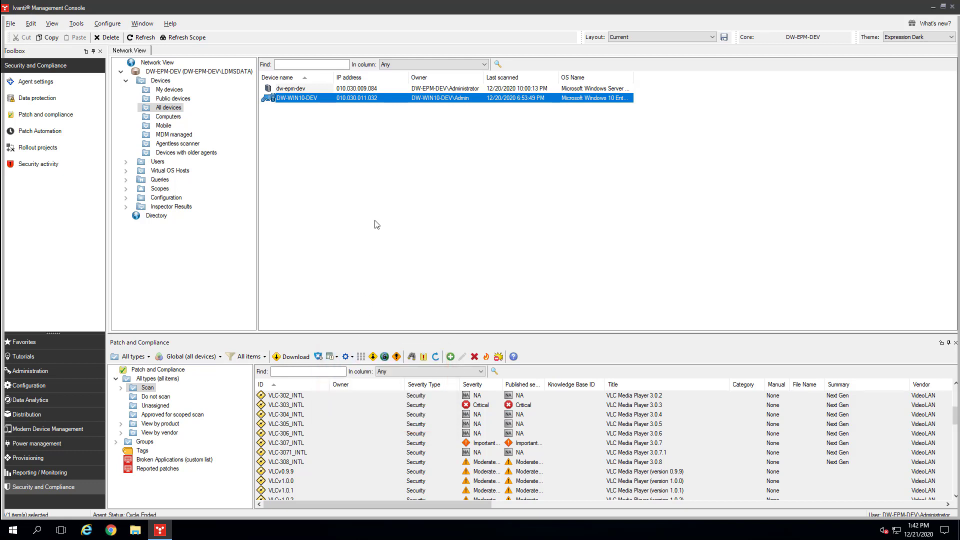
right_click(306, 100)
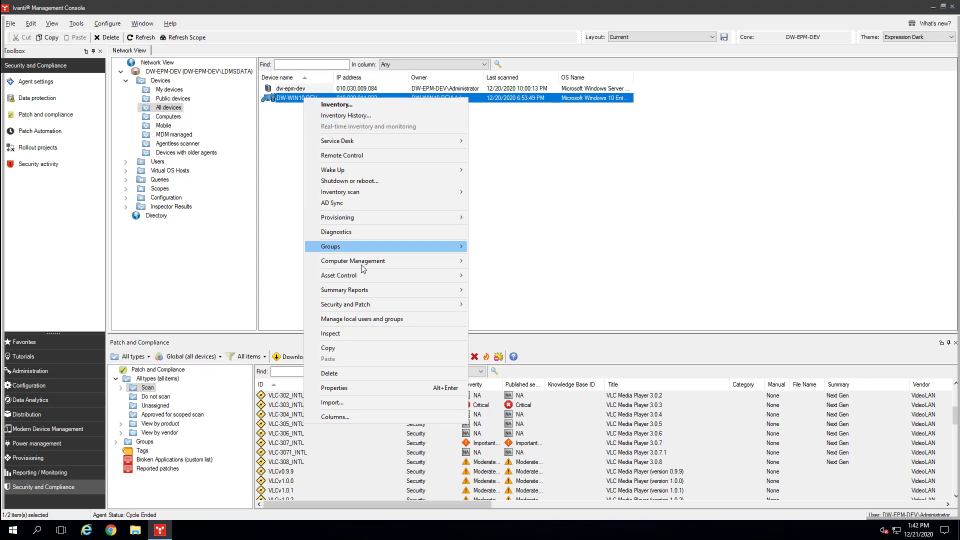
mouse_move(380, 308)
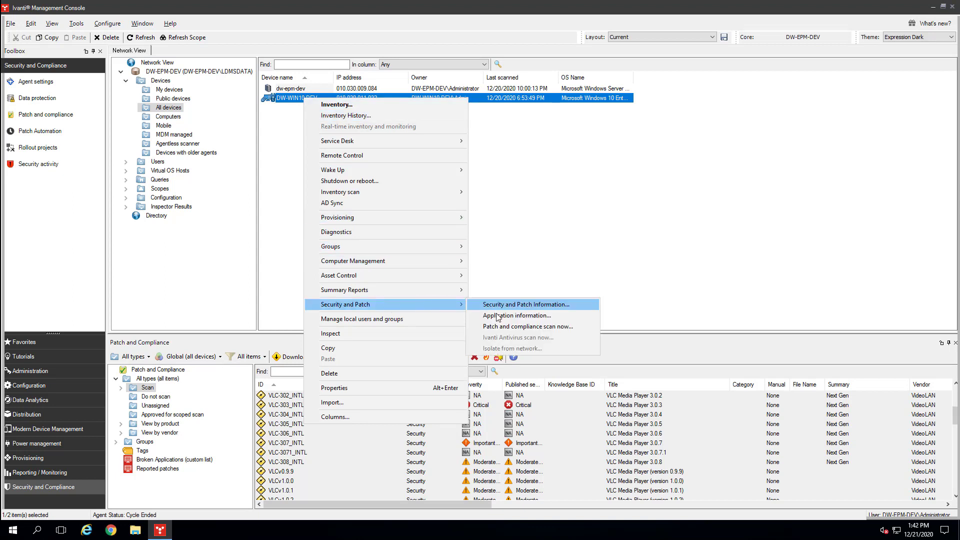
left_click(503, 328)
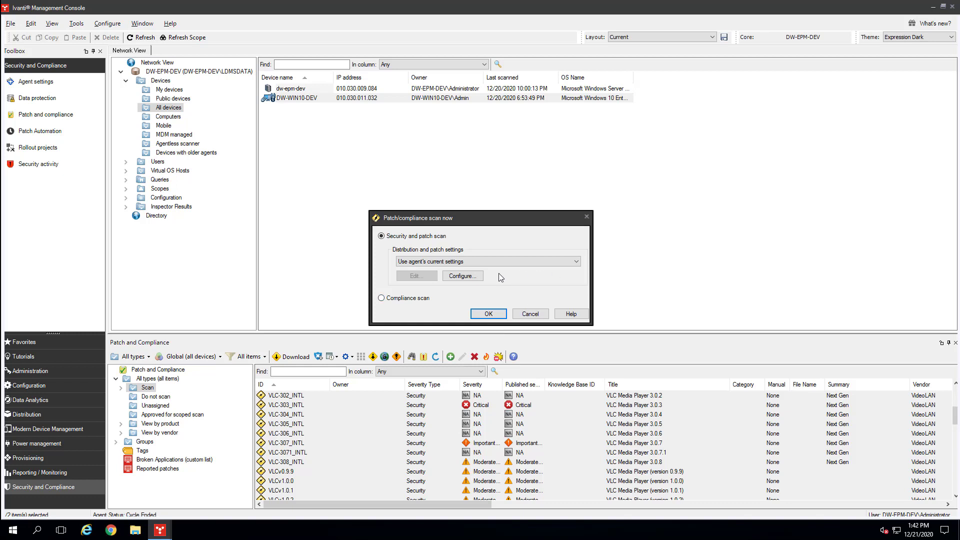
Examine the general settings of Distribution and Patch Settings 16 and close them without saving
left_click(466, 279)
left_click(230, 216)
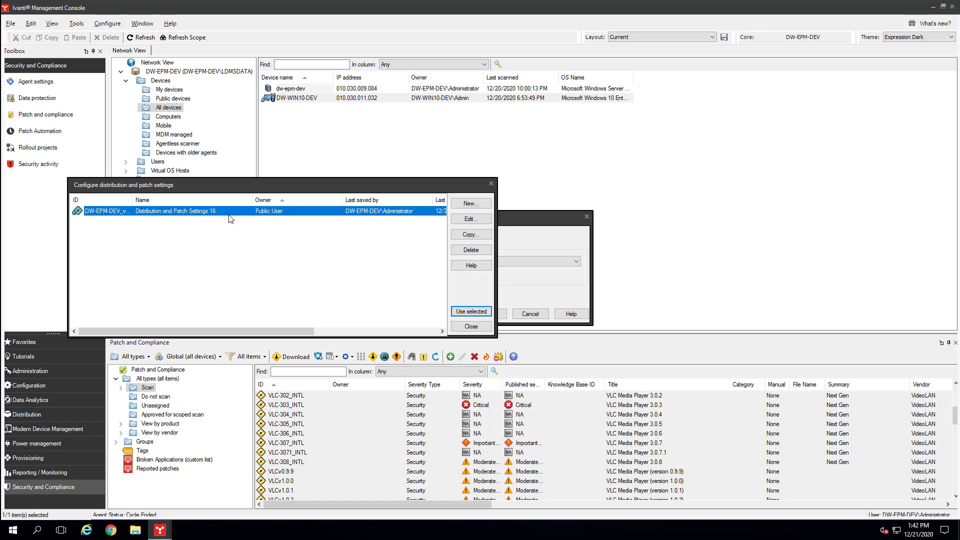
left_click(483, 220)
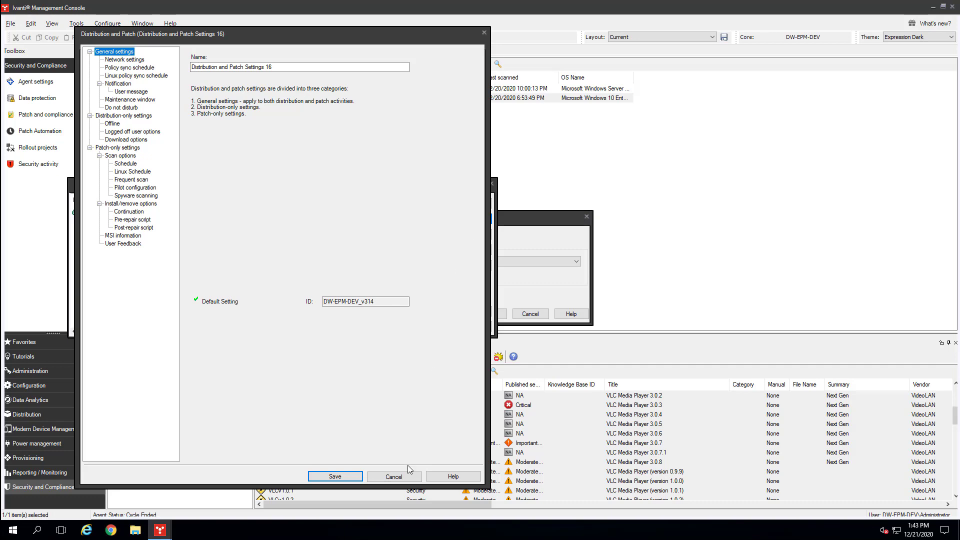
left_click(394, 477)
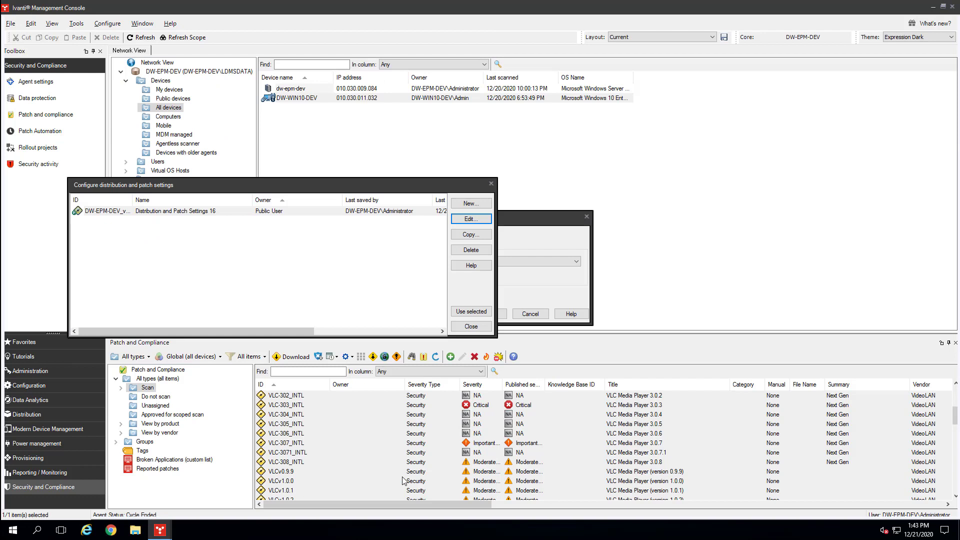
left_click(469, 328)
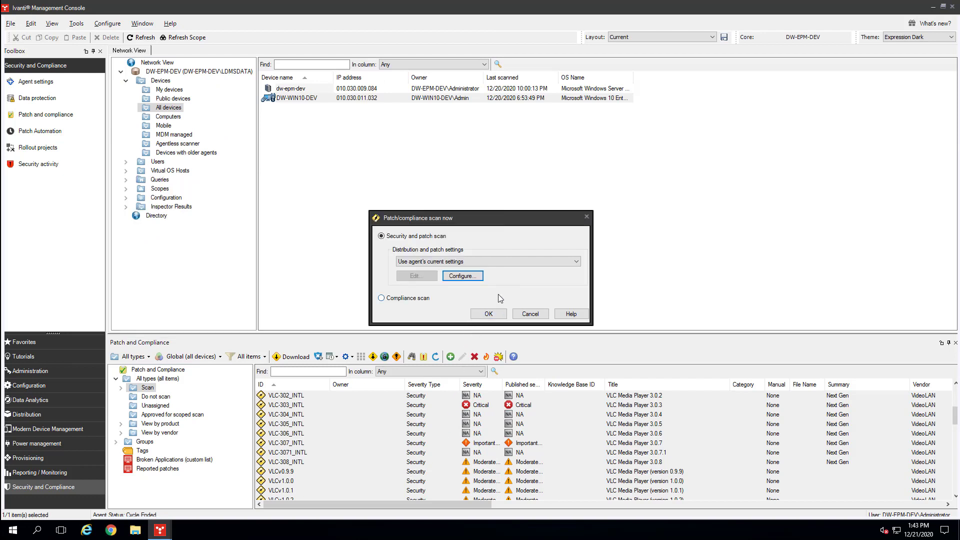
Run the security and patch scan using Distribution and Patch Settings 16
left_click(521, 263)
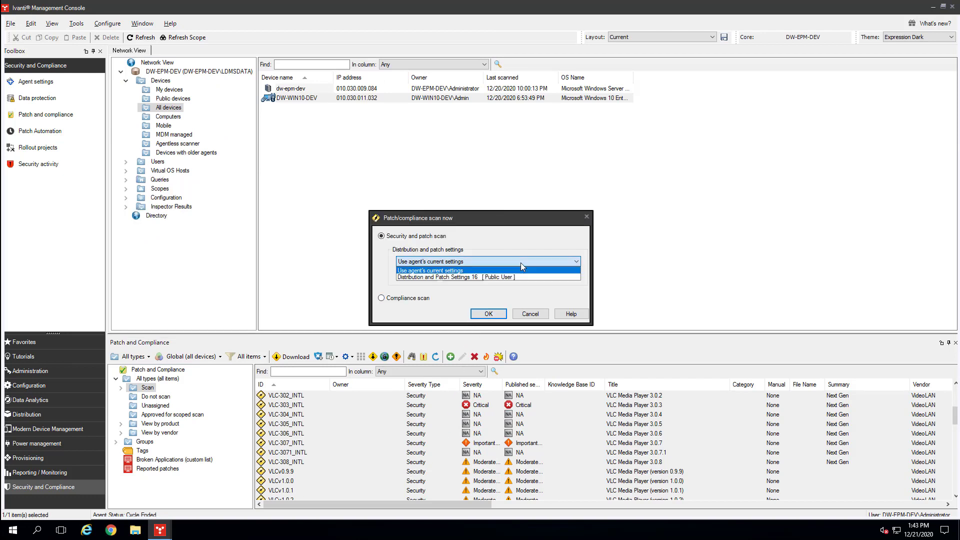
left_click(516, 277)
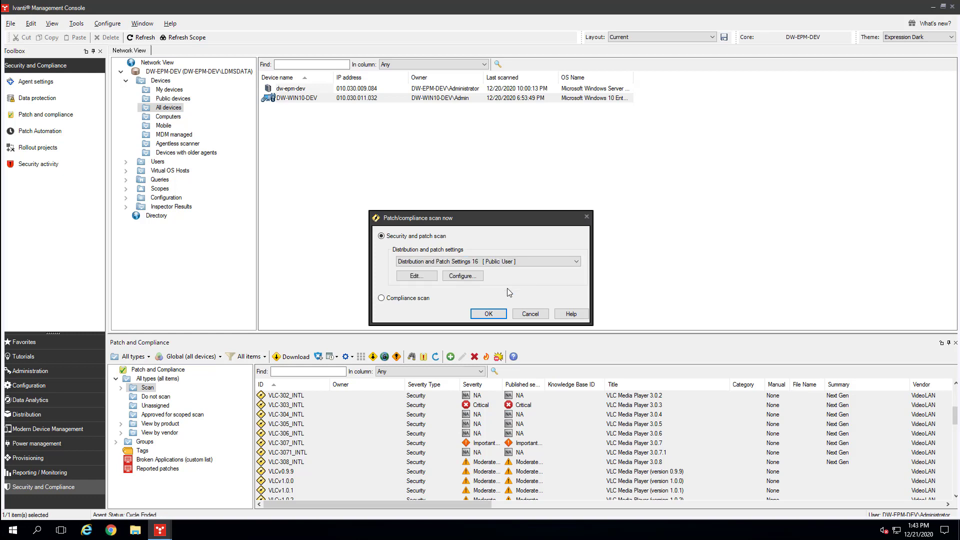
left_click(488, 314)
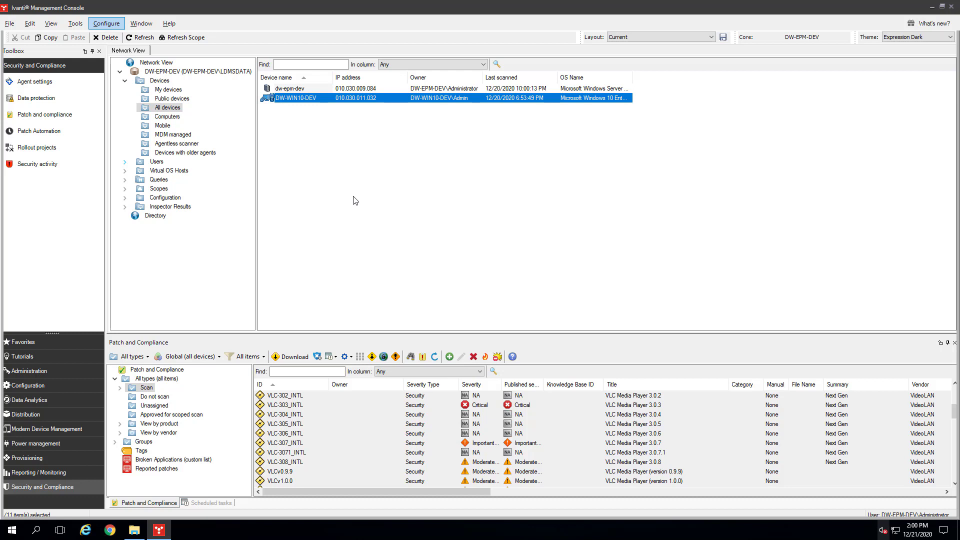
Open the Security and Patch Information for the DW-WIN10-DEV device
right_click(361, 99)
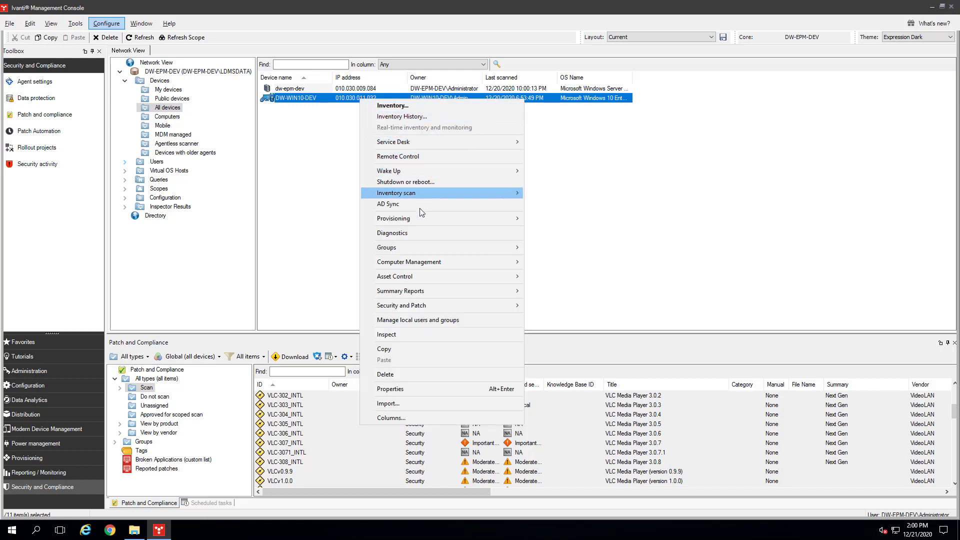
mouse_move(505, 306)
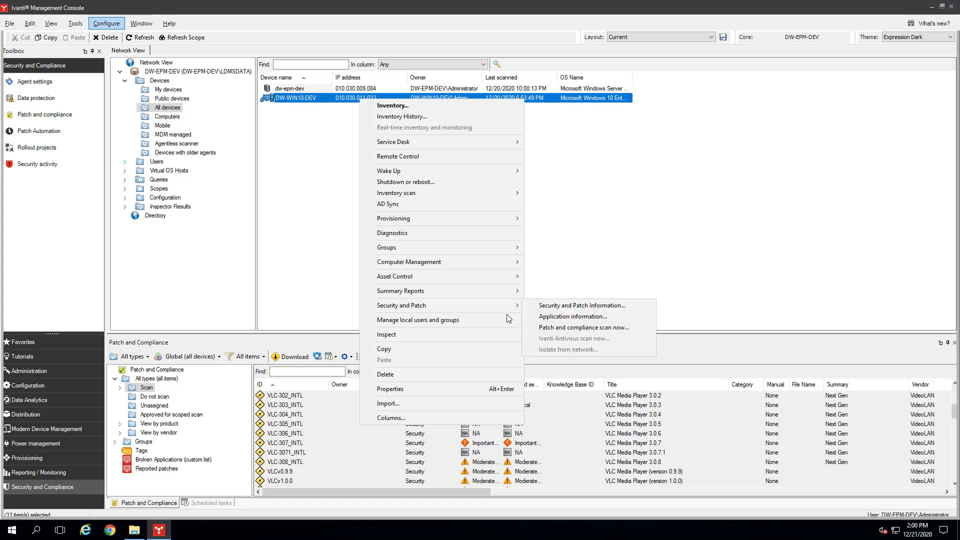
left_click(572, 309)
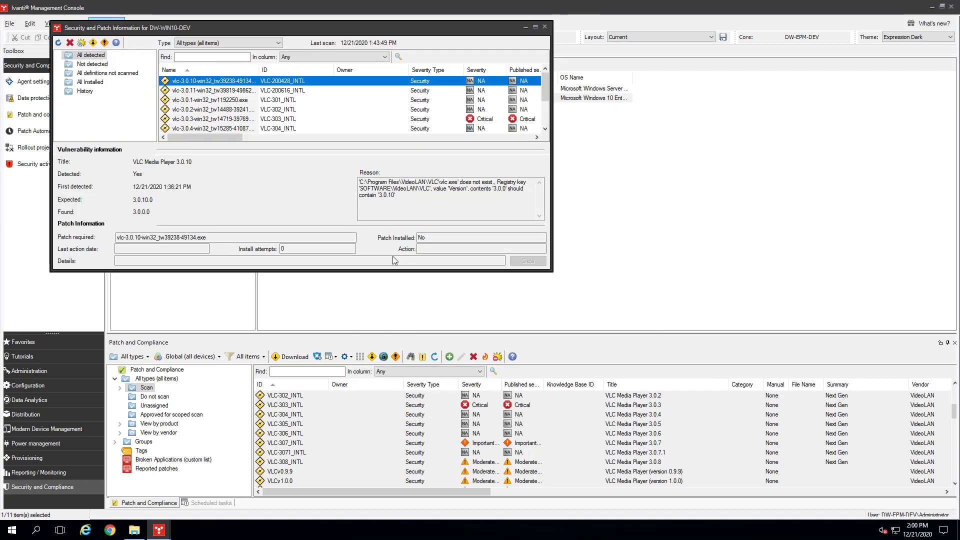
Download the patch for the detected vulnerability VLC-200616_INTL and close the download progress window
left_click(295, 91)
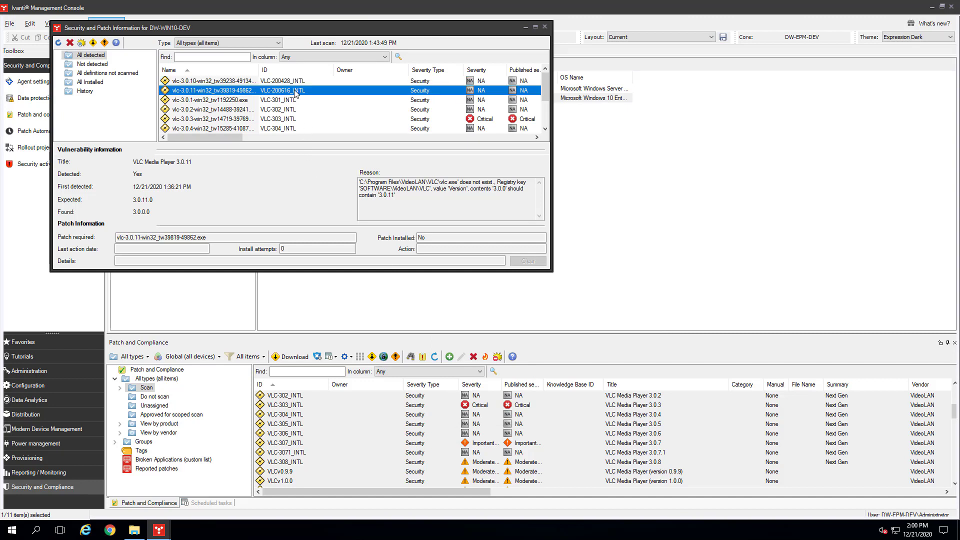
right_click(295, 93)
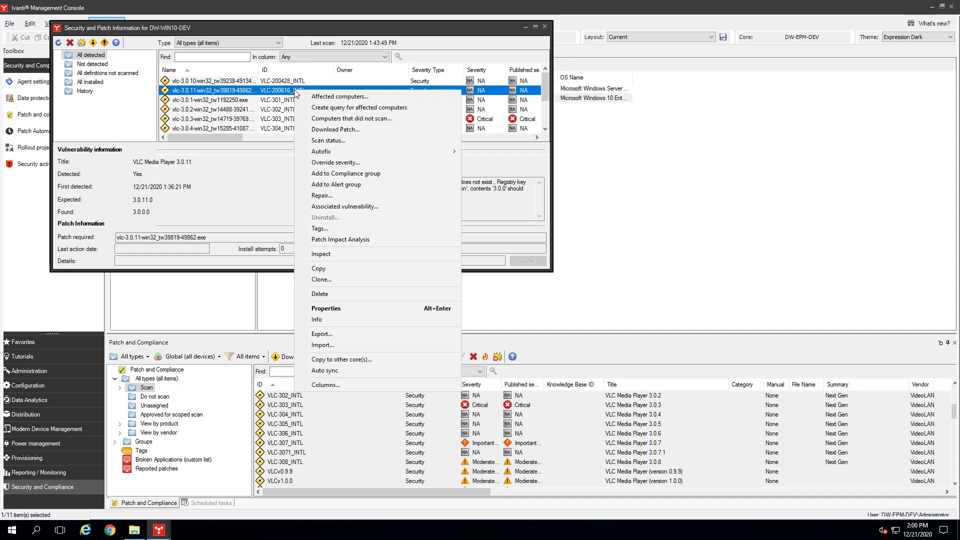
left_click(332, 131)
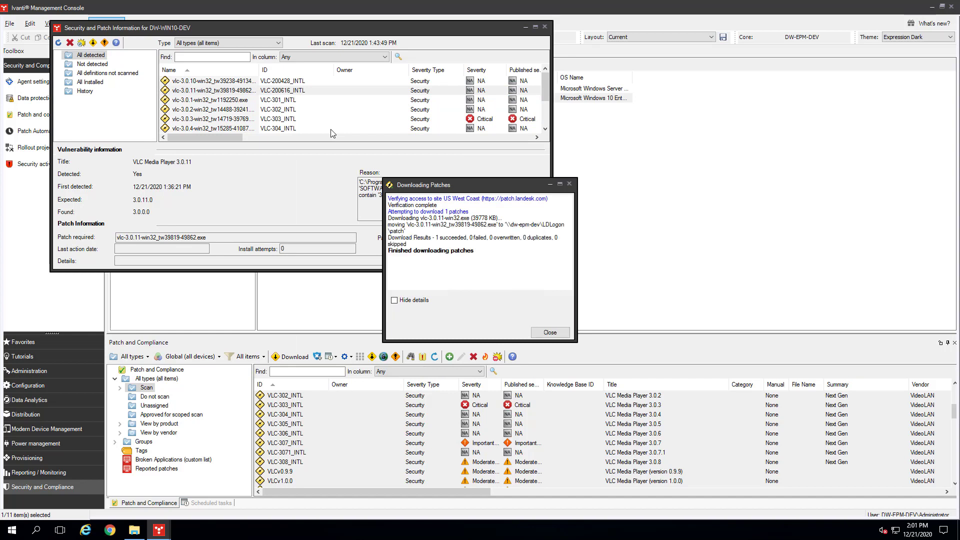
left_click(553, 336)
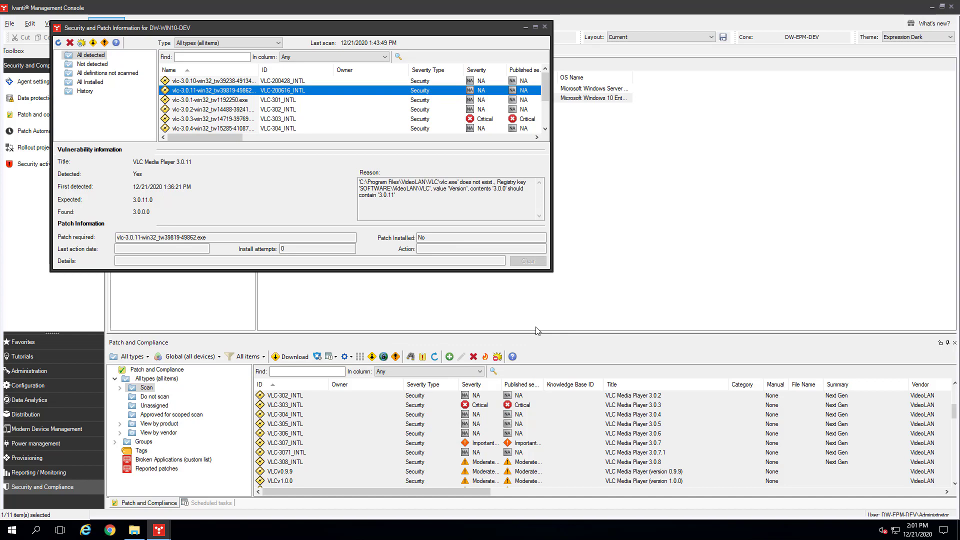
Create a repair task for the detected vulnerability VLC-200616_INTL, add and enable DW-WIN10-DEV as its targeted device, and save it
right_click(268, 92)
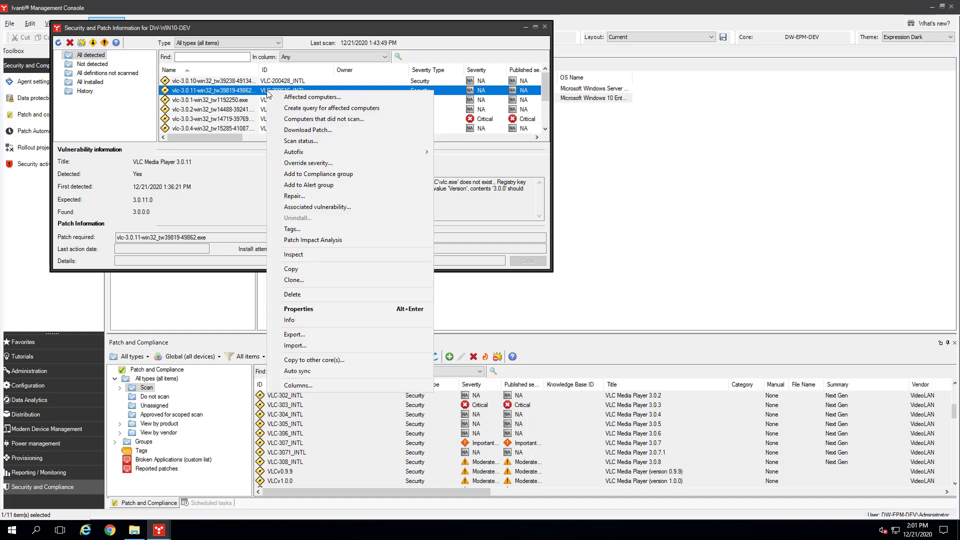
left_click(306, 197)
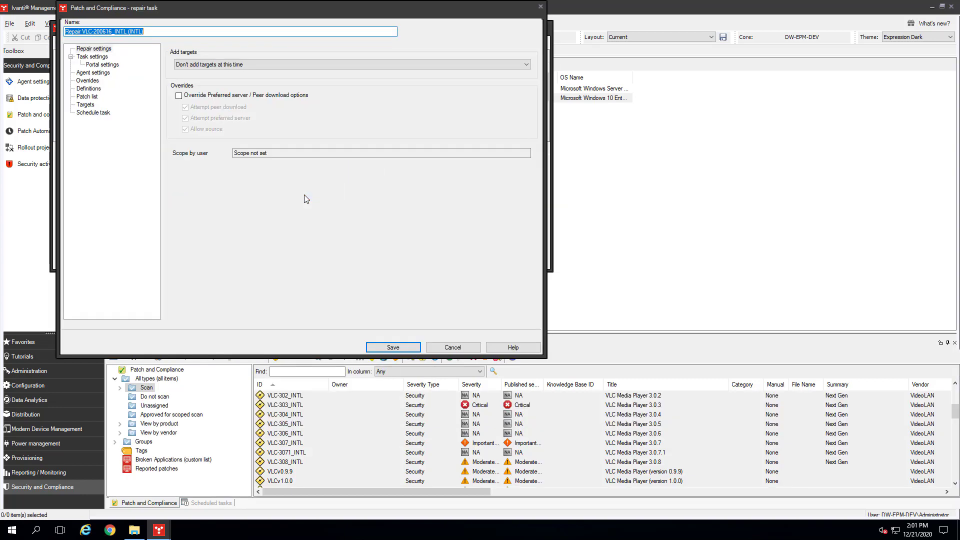
left_click(86, 105)
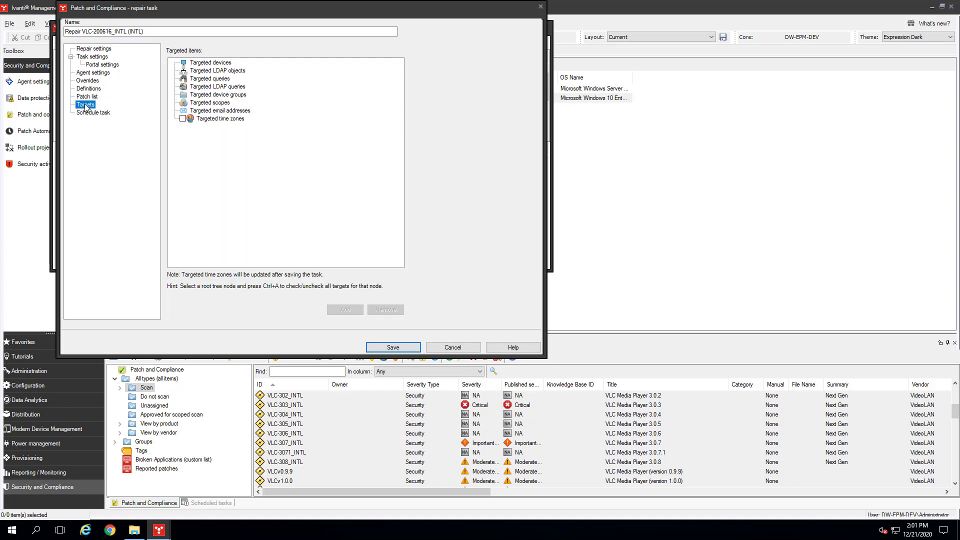
left_click(208, 64)
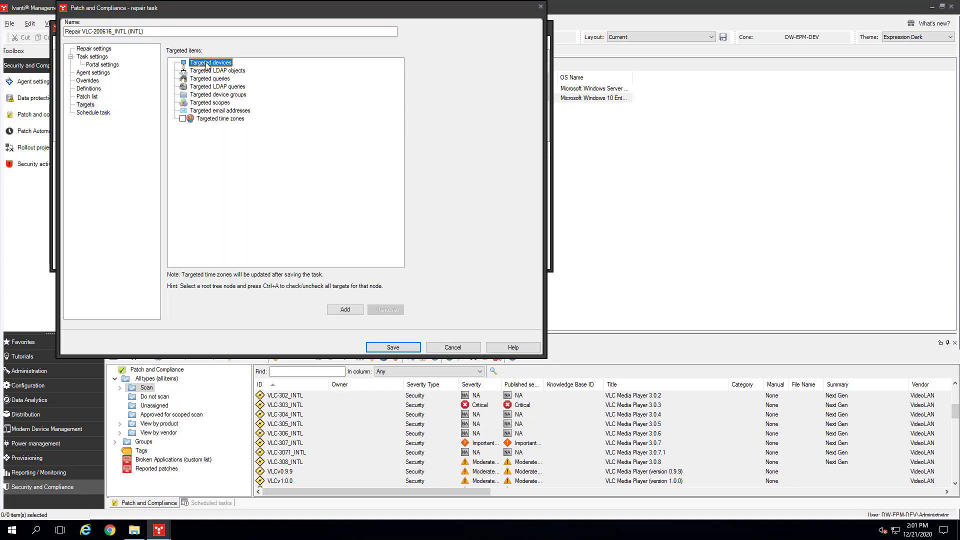
left_click(344, 311)
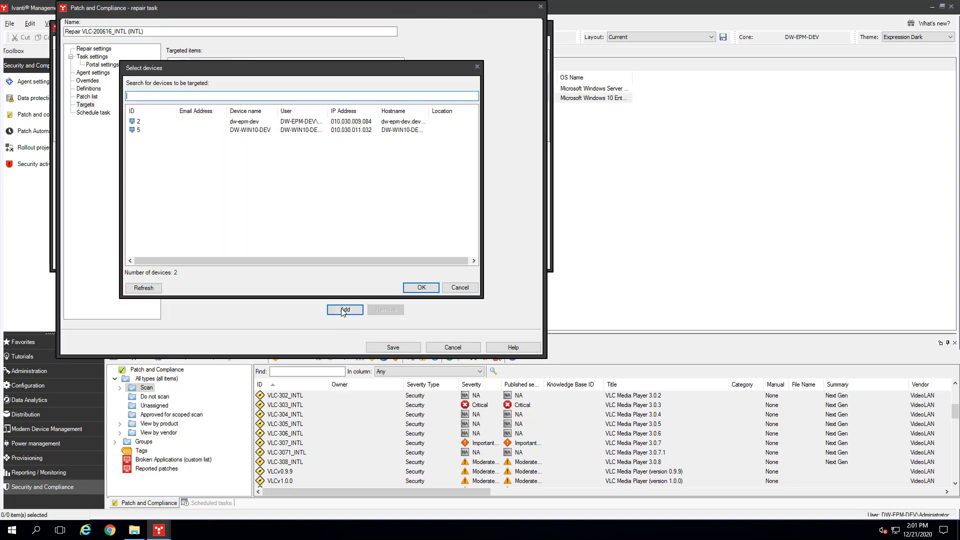
left_click(259, 131)
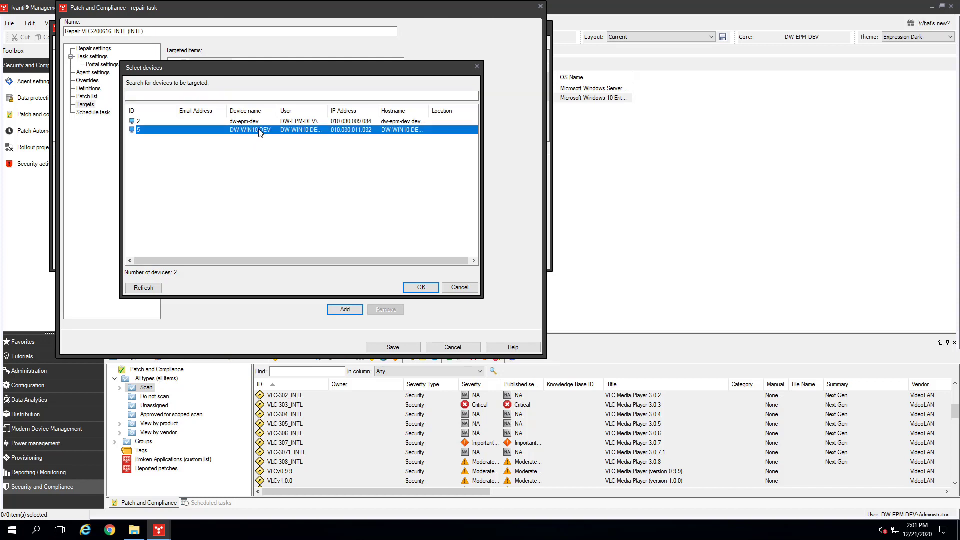
left_click(421, 289)
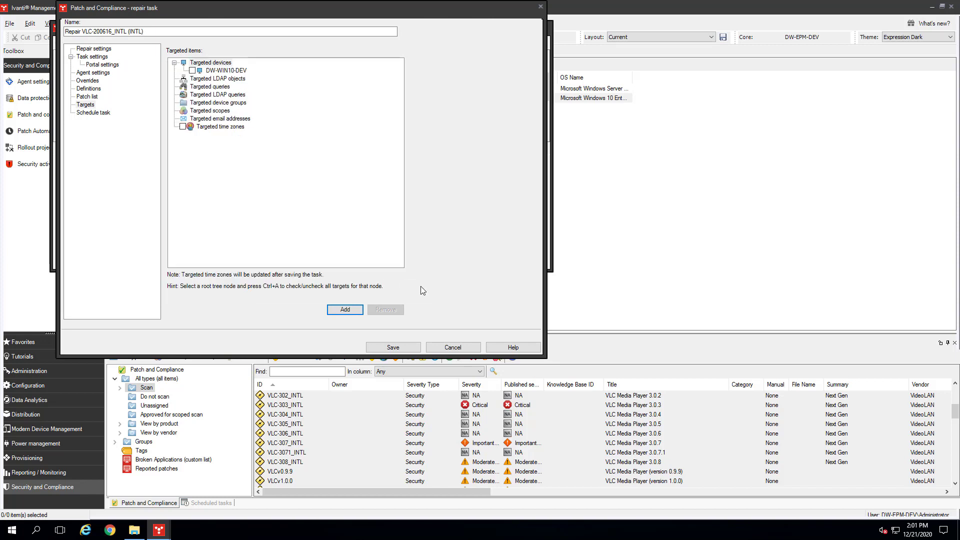
left_click(193, 71)
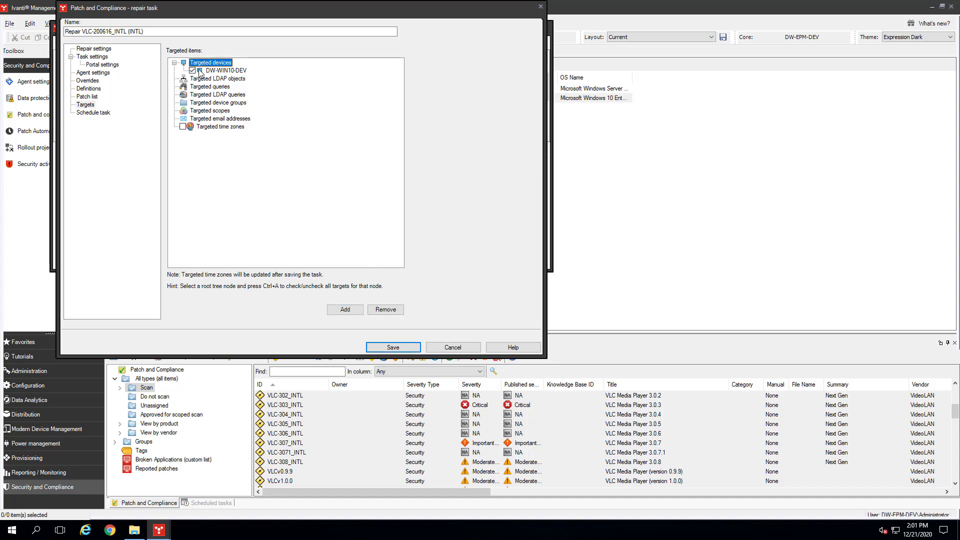
left_click(394, 347)
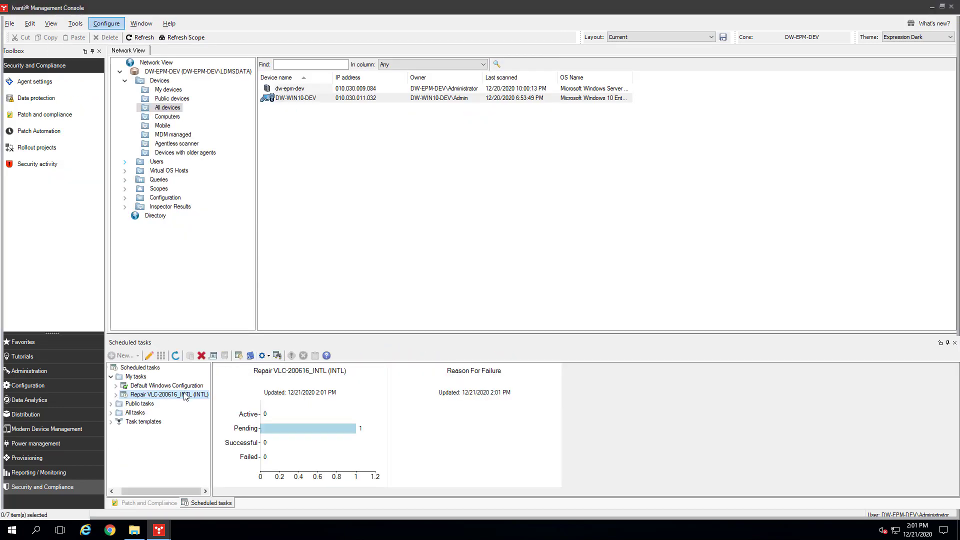
Start the Repair VLC-200616_INTL (INTL) task immediately for all of its devices
left_click(185, 397)
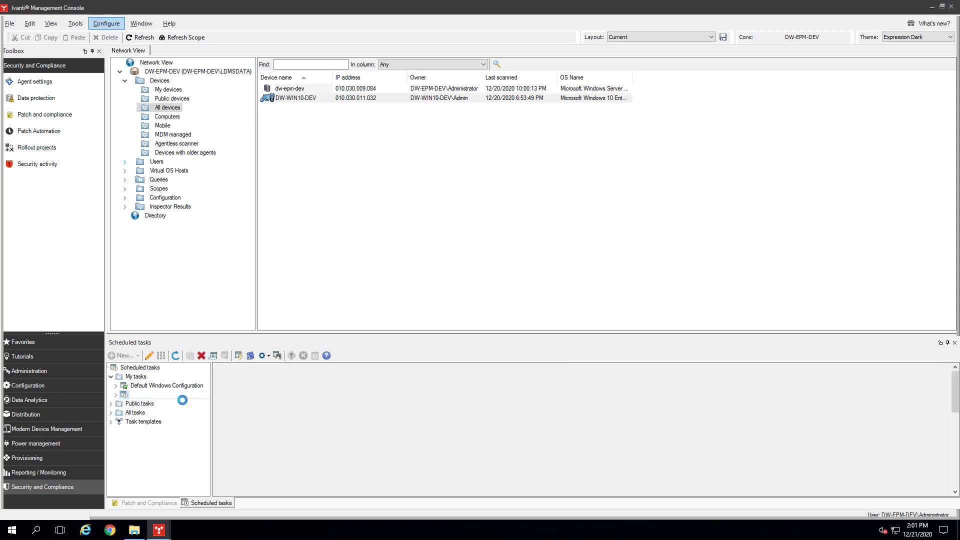
right_click(186, 398)
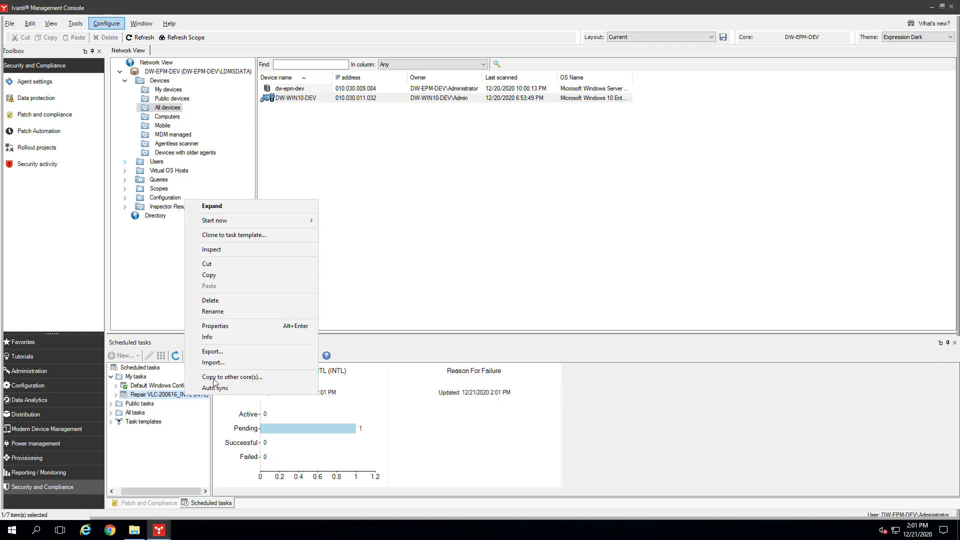
mouse_move(258, 222)
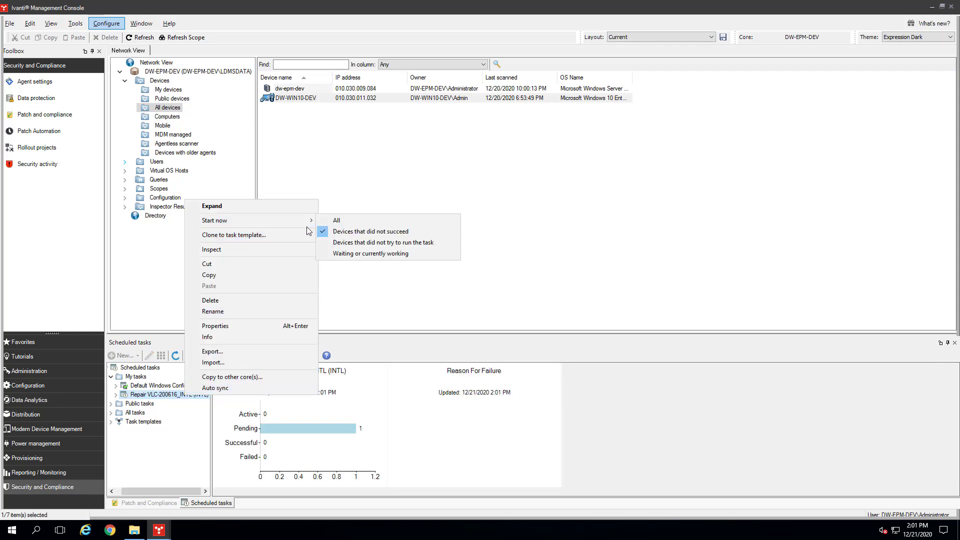
left_click(328, 221)
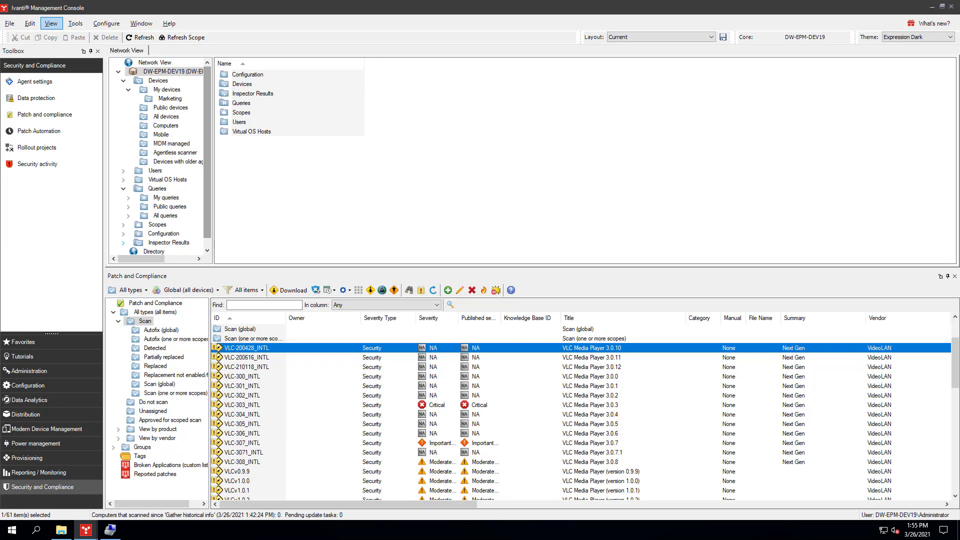
Display the device groups under My devices and check the options for adding a group without creating one
left_click(168, 90)
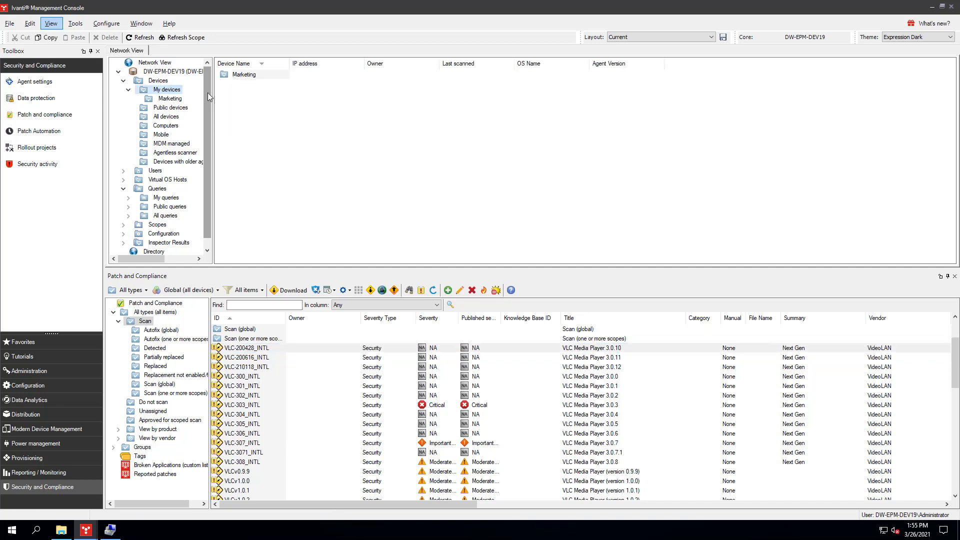
right_click(255, 103)
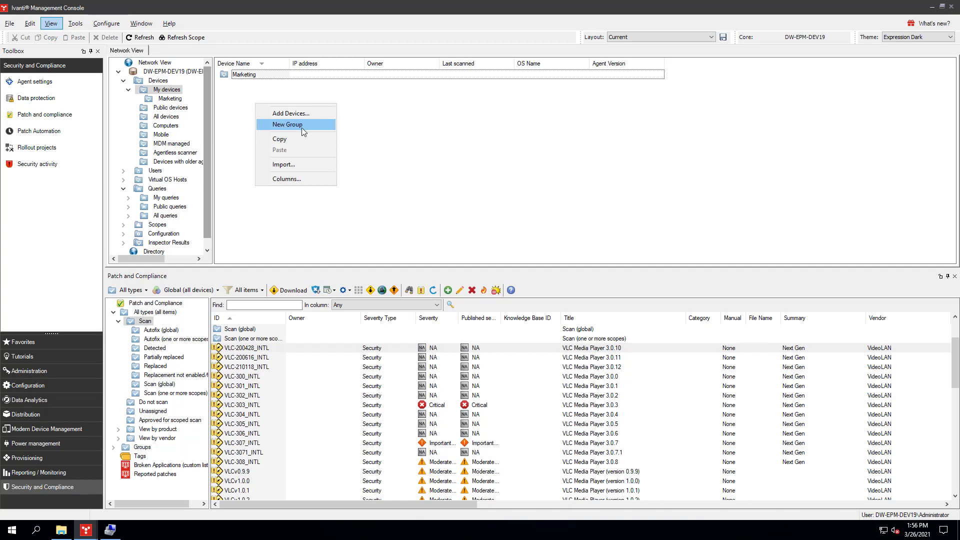
left_click(424, 150)
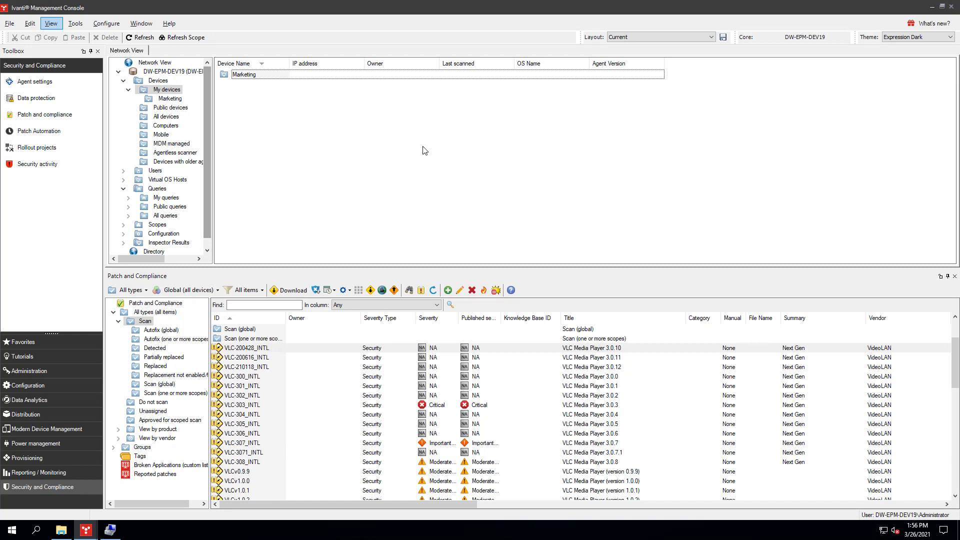
Review the vulnerability definitions listed in the Scan folder of Patch and Compliance
left_click(147, 322)
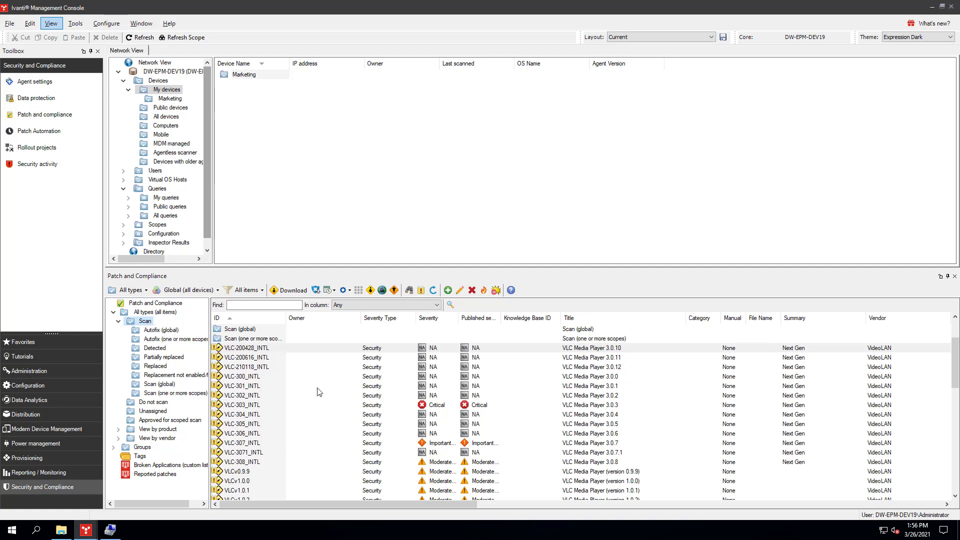
scroll(328, 395, "down", 3)
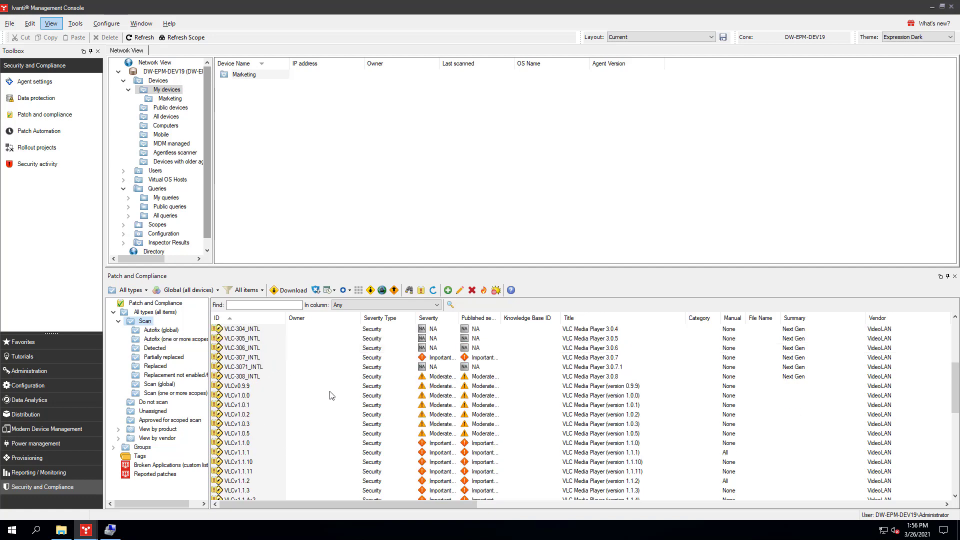
scroll(330, 396, "up", 3)
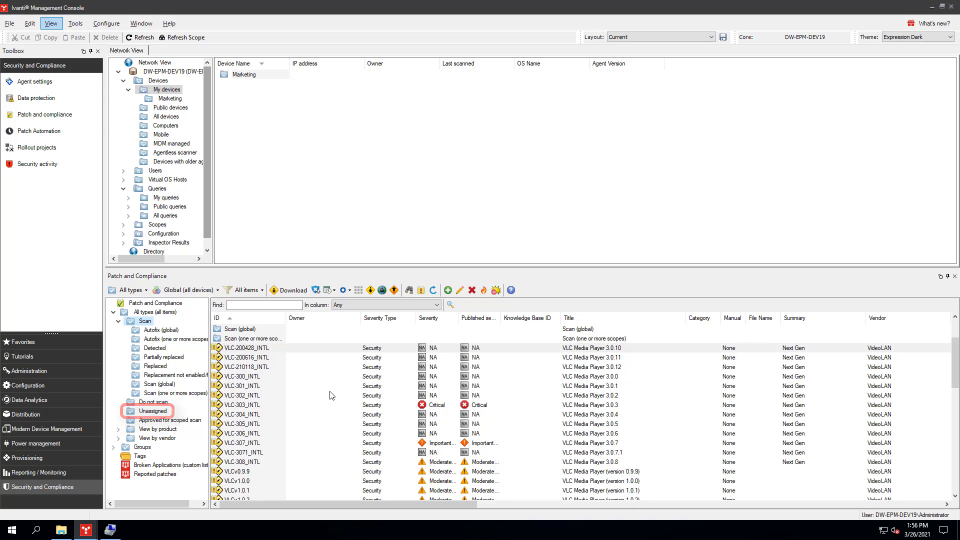
Begin a new compliance scan task and review its task type, frequency and download settings
left_click(331, 290)
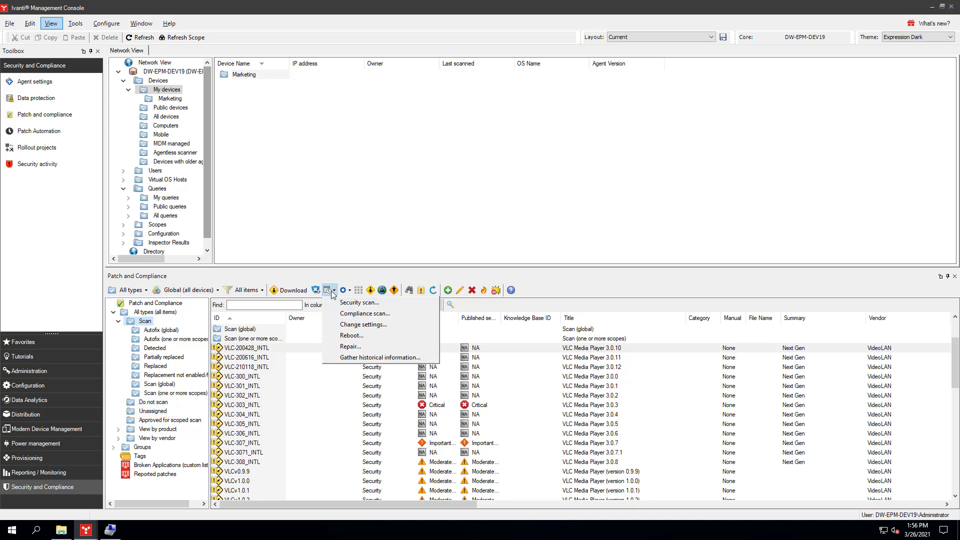
left_click(349, 314)
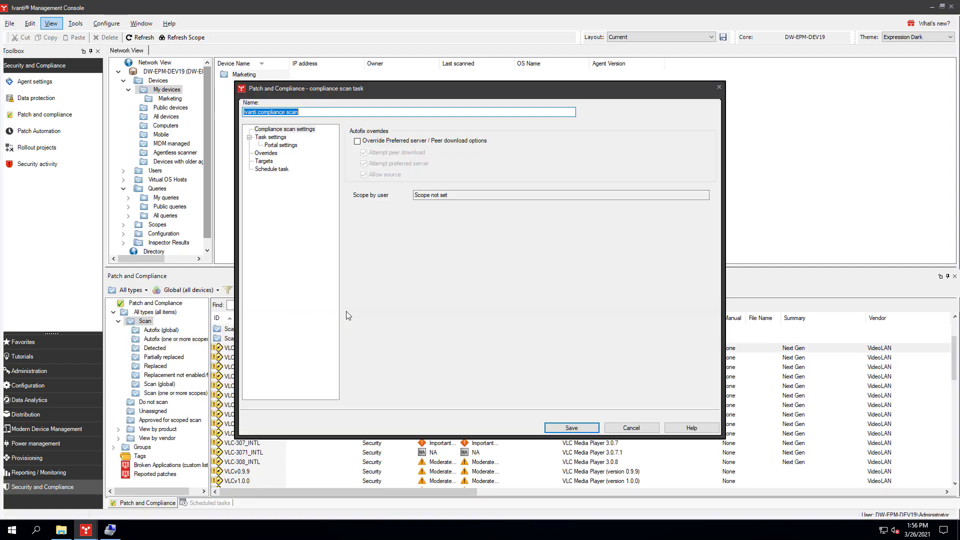
left_click(281, 139)
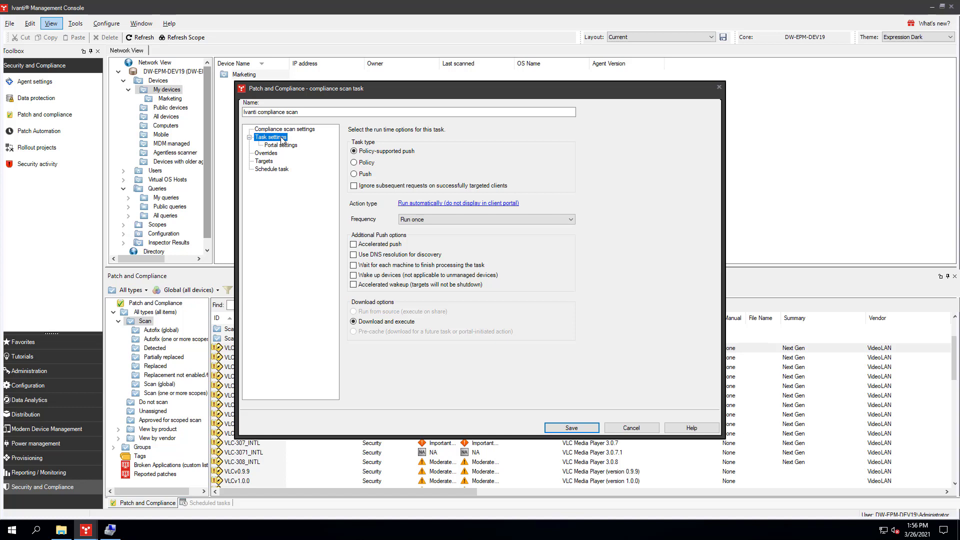
Add the Marketing device group to the compliance scan task's targets and save the task
left_click(265, 161)
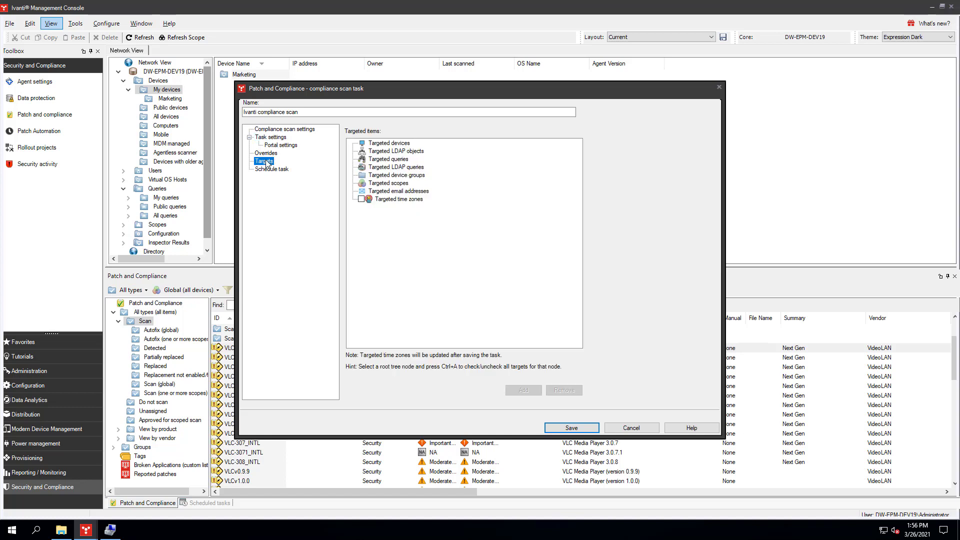
left_click(378, 176)
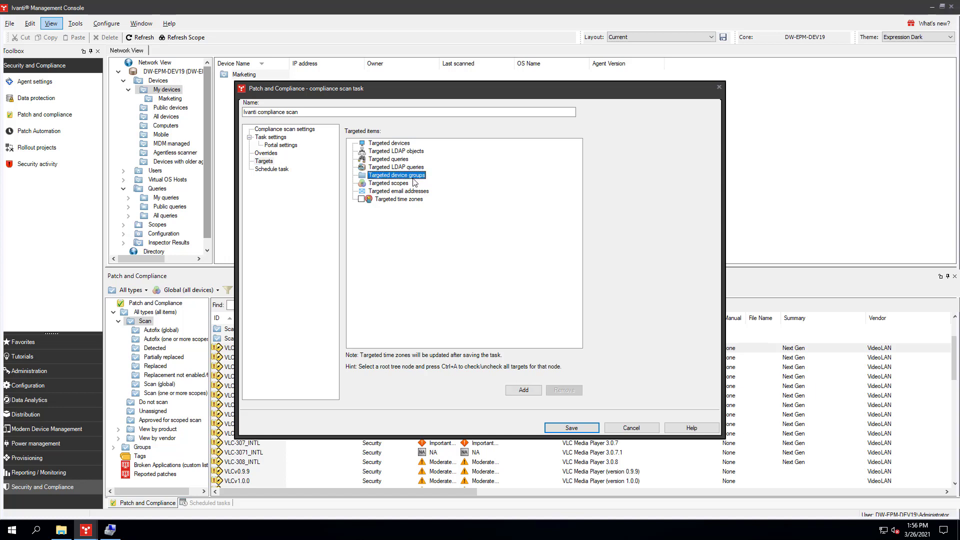
left_click(523, 390)
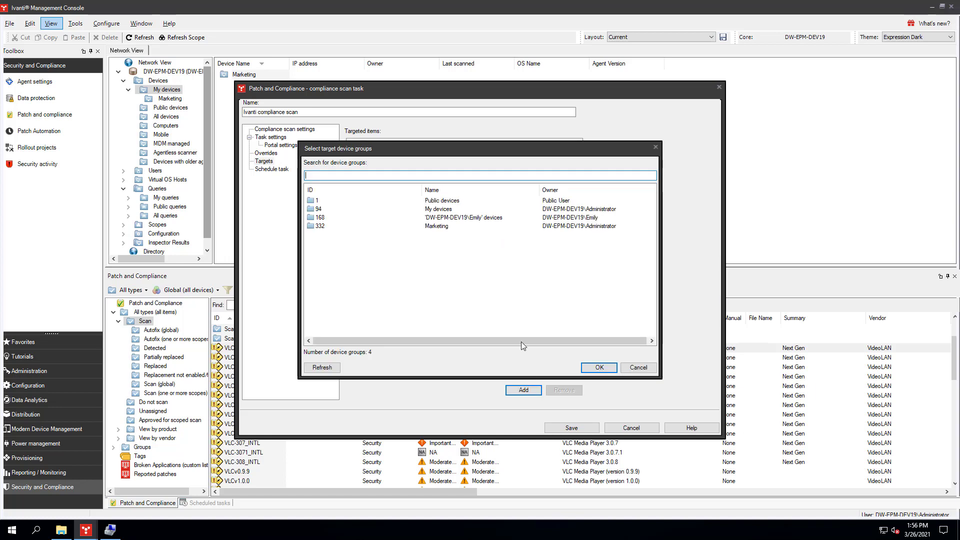
left_click(443, 227)
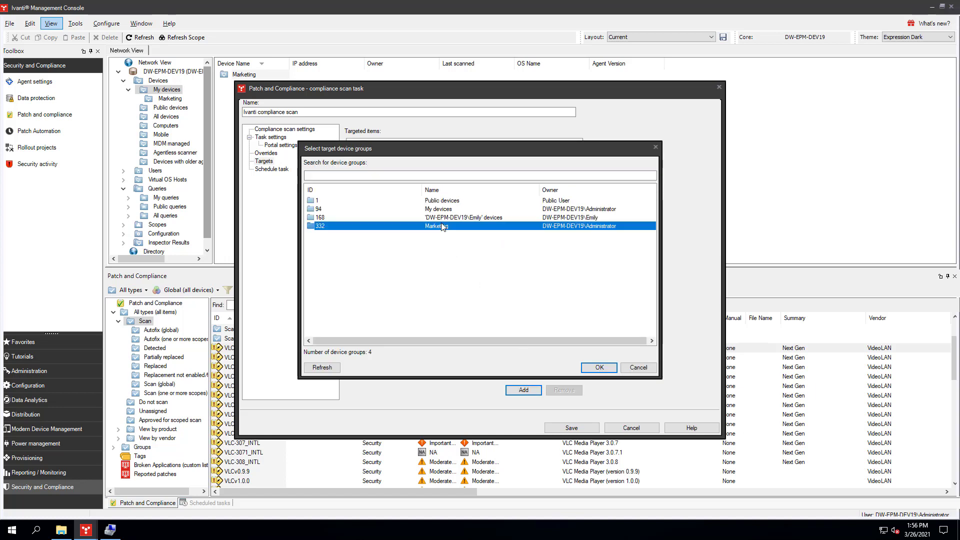
left_click(594, 368)
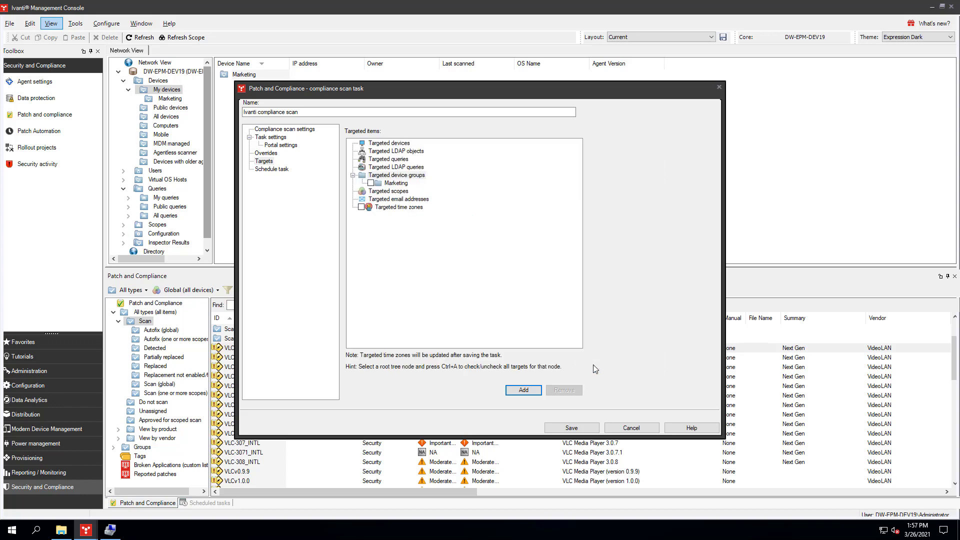
left_click(565, 429)
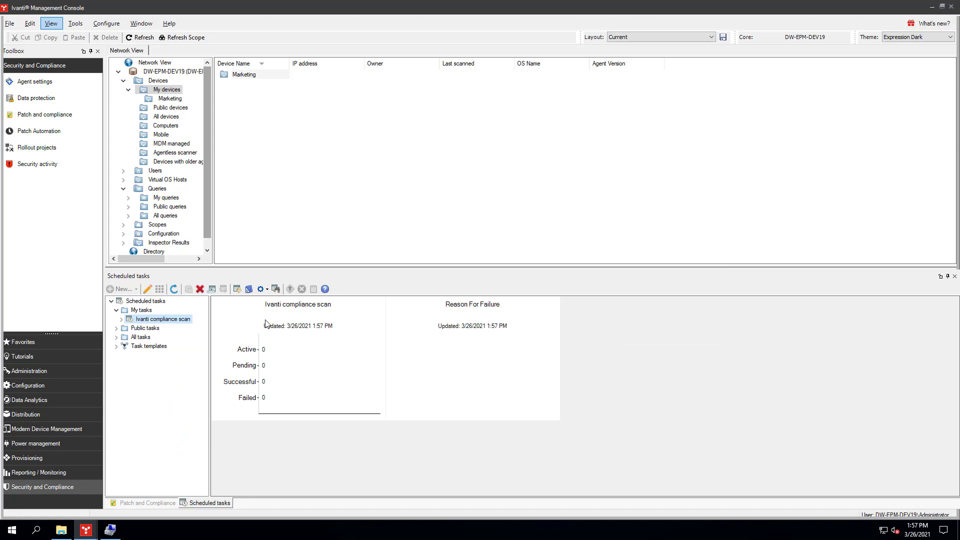
Bring up the immediate start options for the Ivanti compliance scan task
right_click(176, 321)
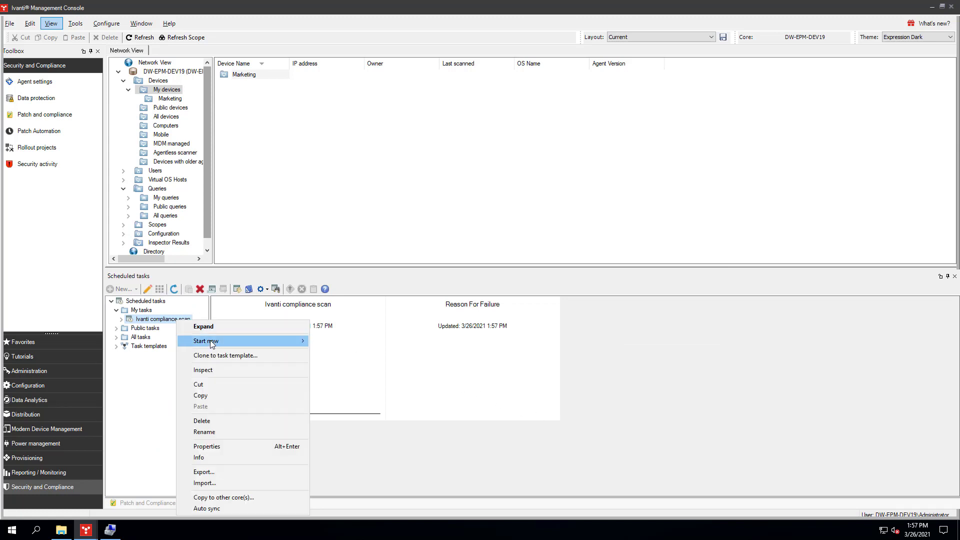
mouse_move(215, 341)
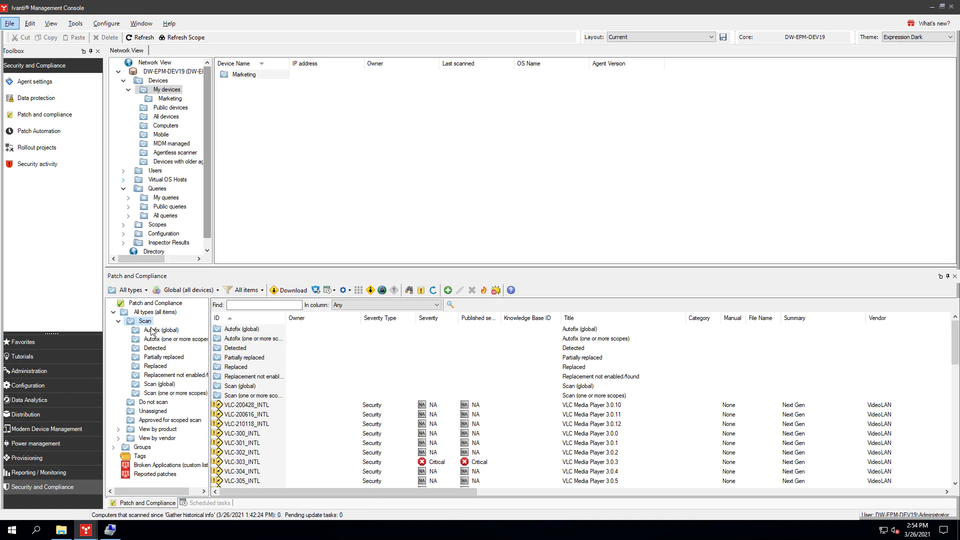
Download the associated patches for the detected definitions VLC-200428_INTL, VLC-200616_INTL and VLC-210118_INTL, selecting all three required VLC executables
left_click(155, 348)
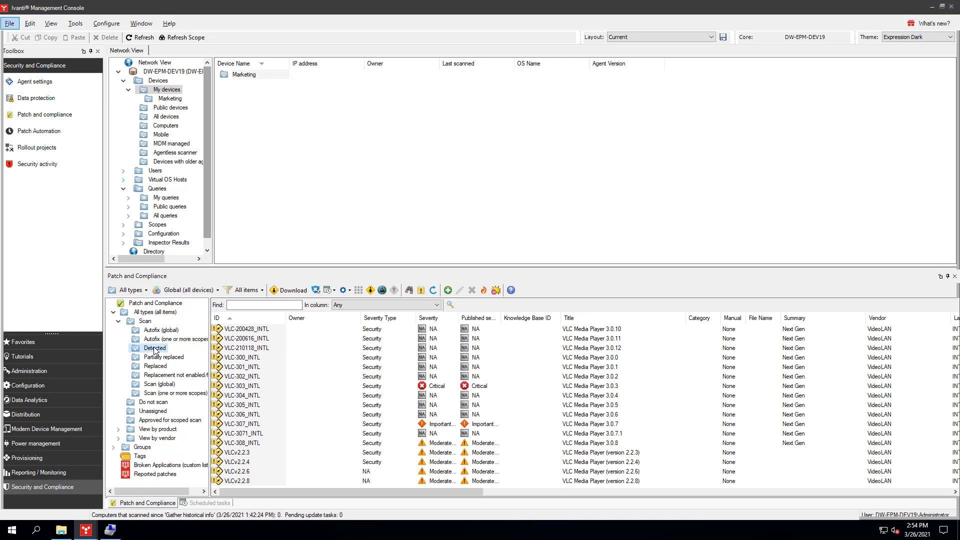
left_click(259, 331)
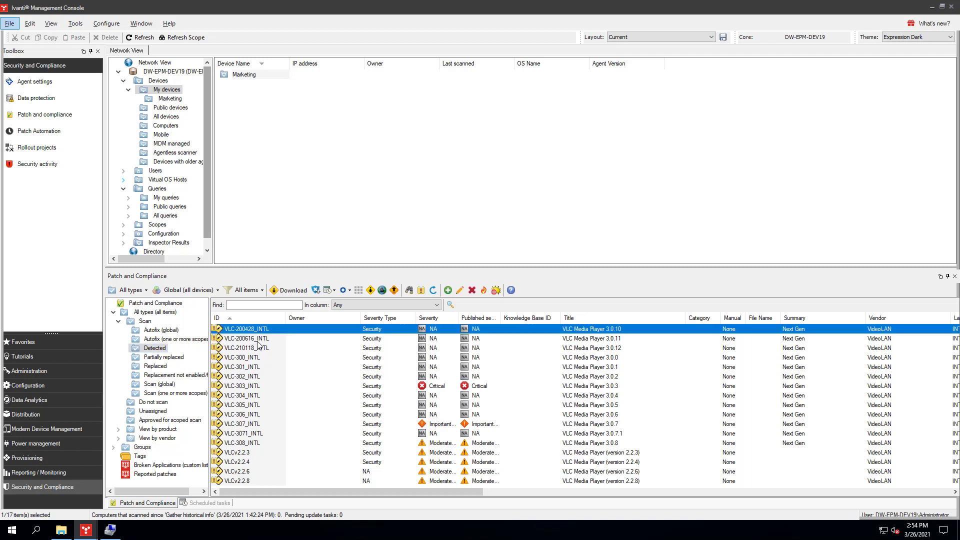
left_click(258, 349, "shift")
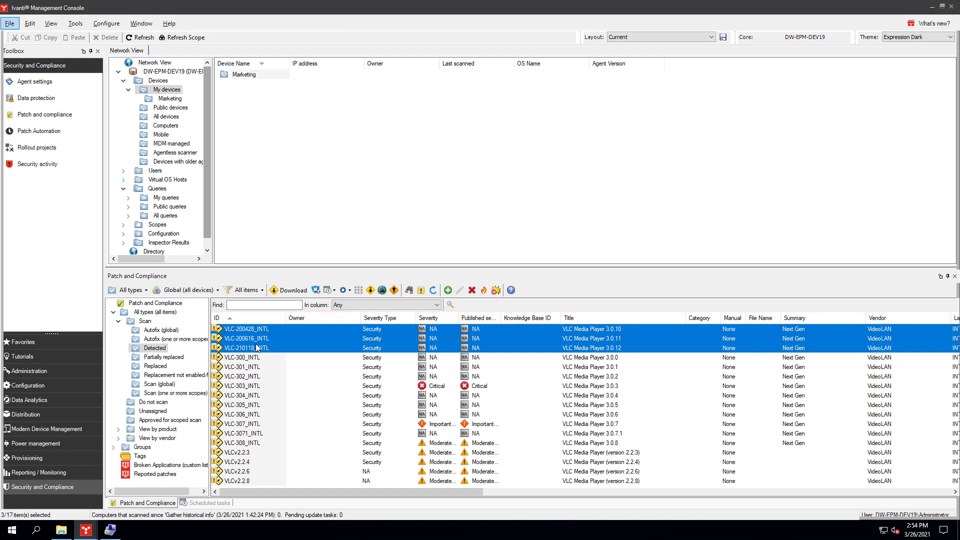
right_click(264, 343)
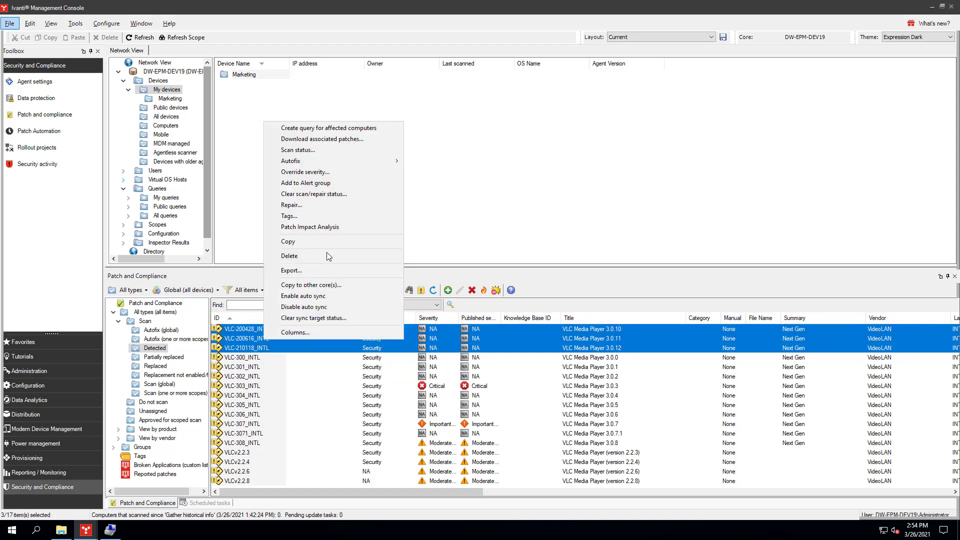
left_click(349, 141)
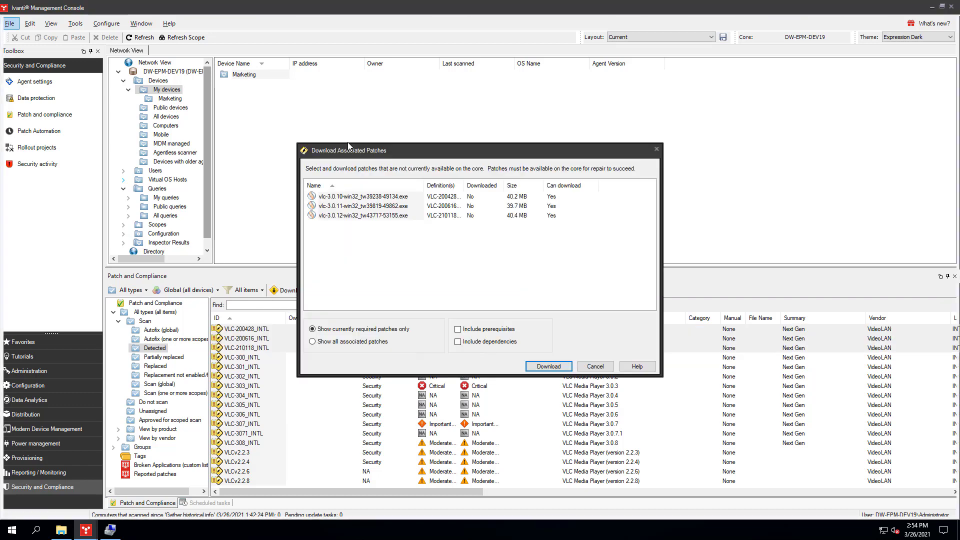
left_click(349, 198)
left_click(350, 216, "shift")
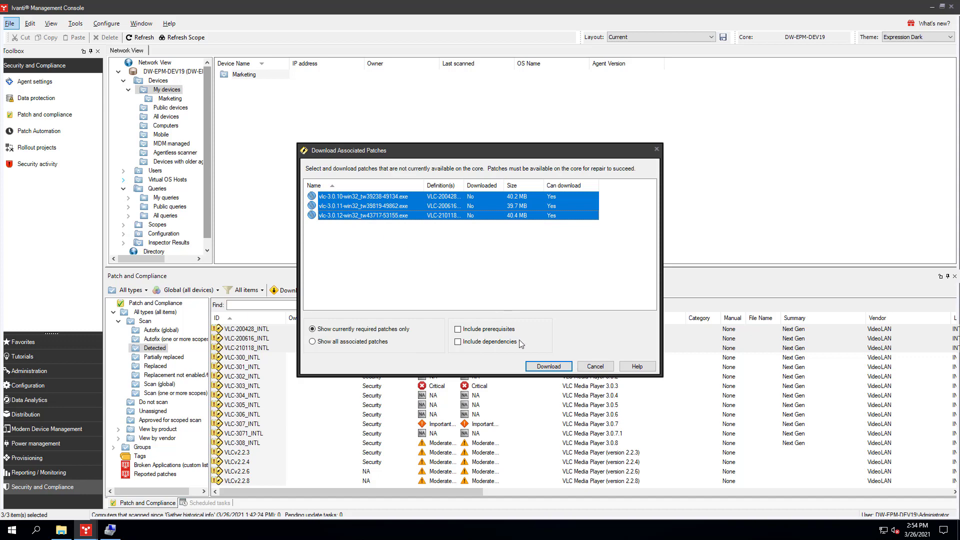
left_click(537, 369)
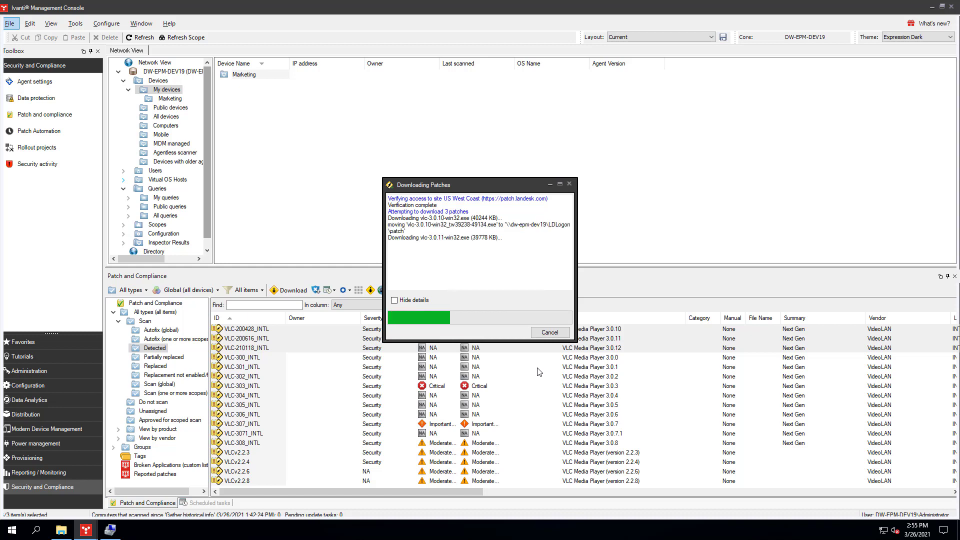
left_click(540, 334)
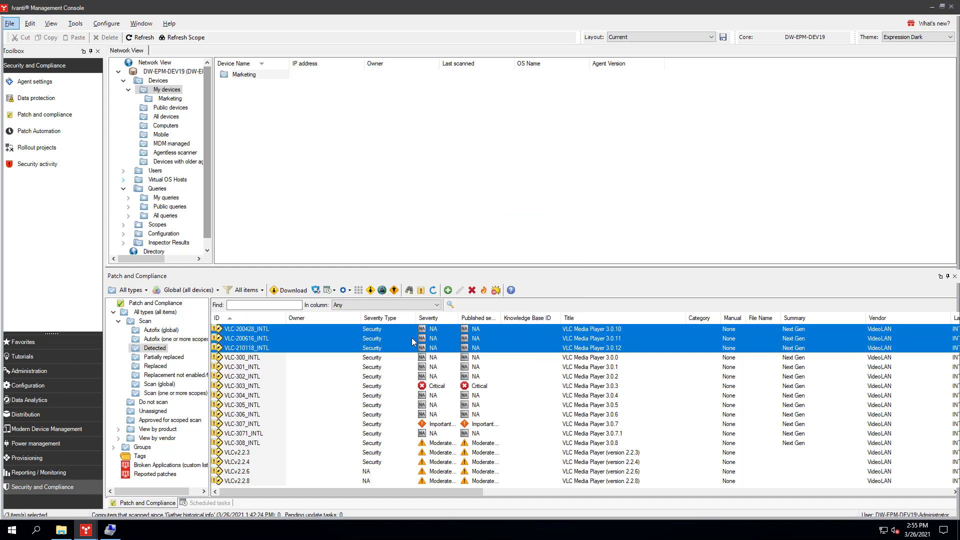
Create a repair task for the three selected VLC definitions with all affected computers as targets, review its patch list and save it
left_click(334, 290)
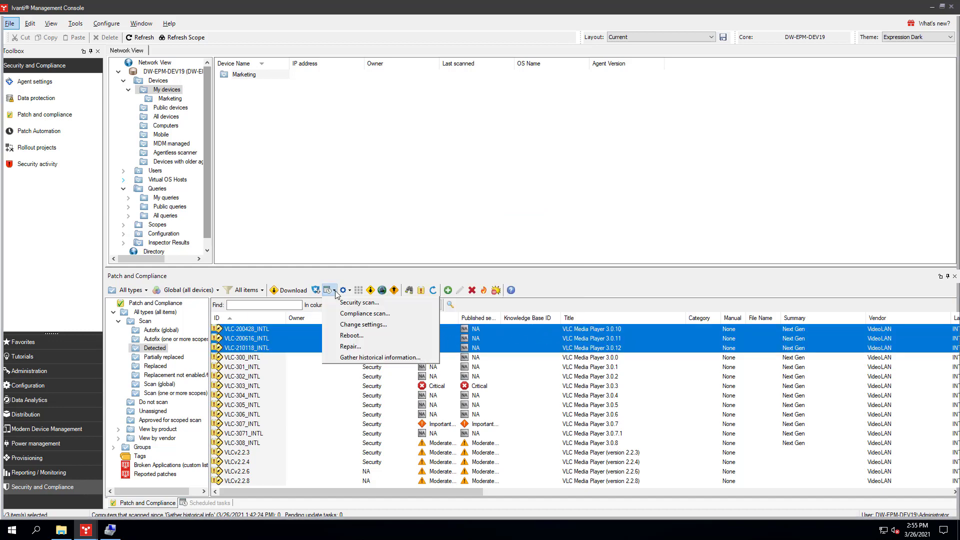
left_click(354, 355)
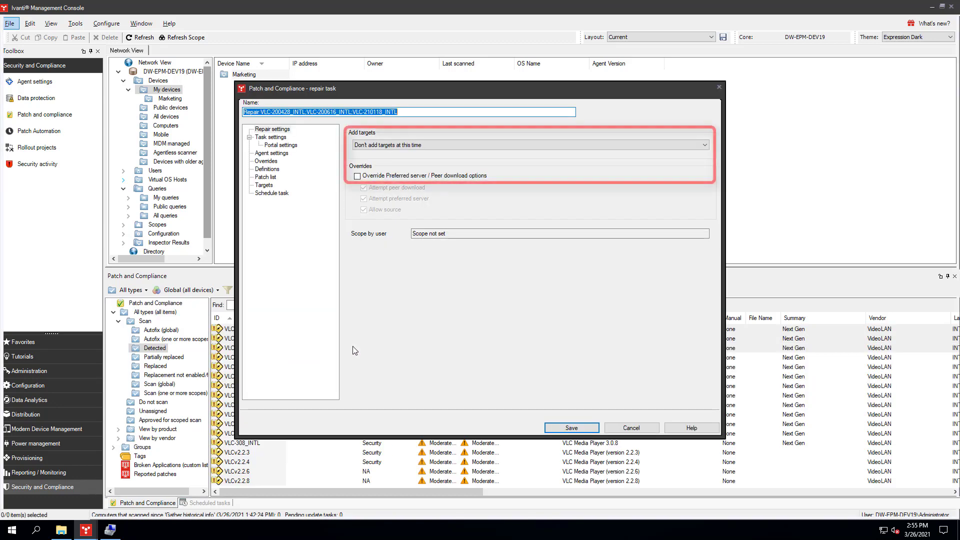
left_click(434, 144)
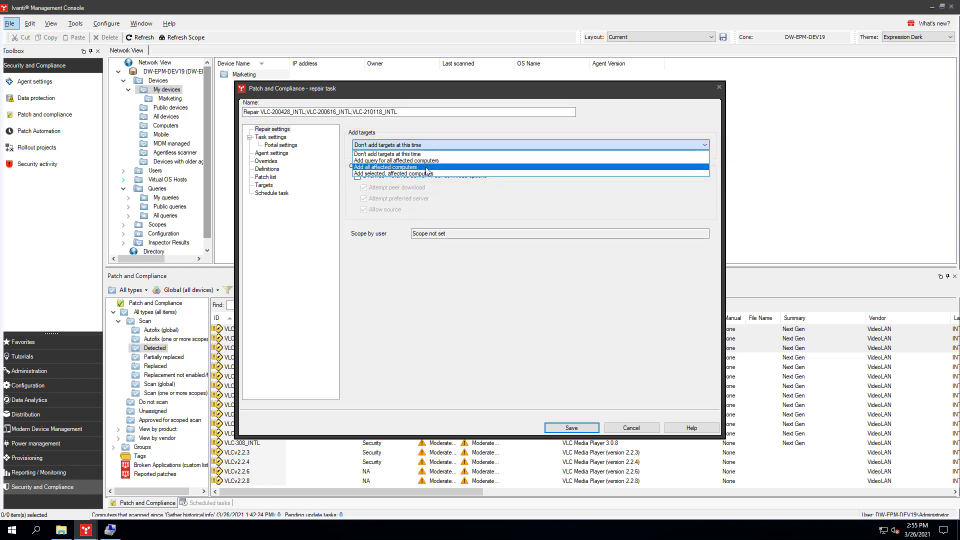
left_click(427, 168)
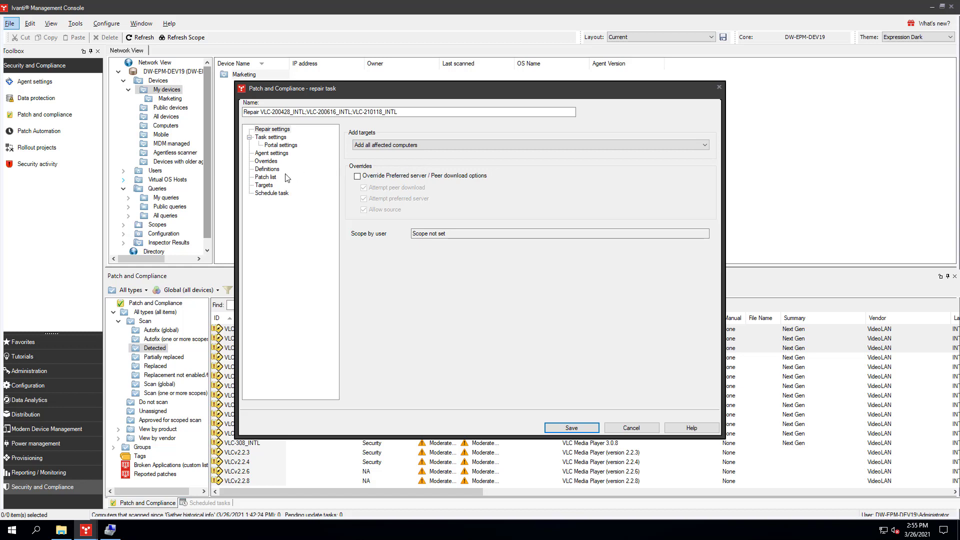
left_click(266, 177)
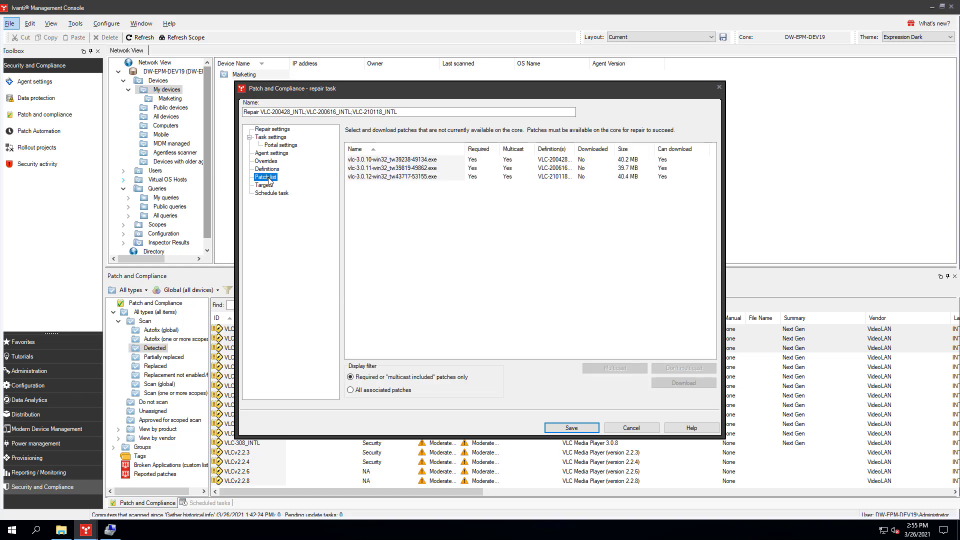
left_click(572, 428)
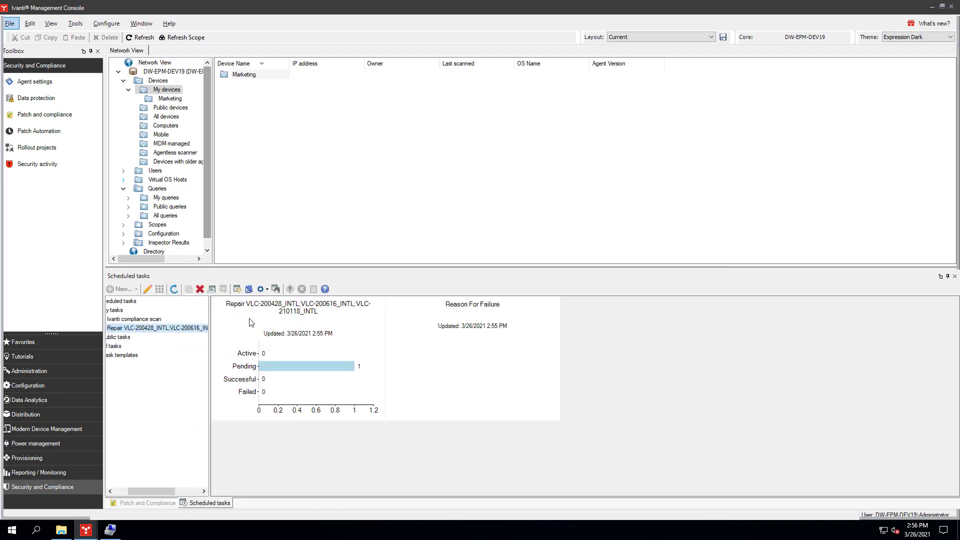
Bring up the immediate start options for the VLC repair task in the scheduled tasks
right_click(173, 327)
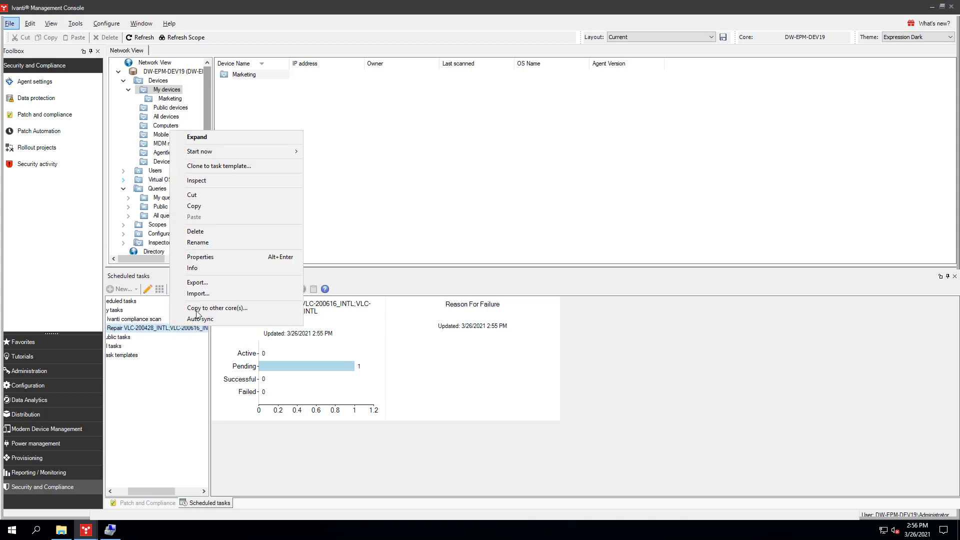
mouse_move(255, 152)
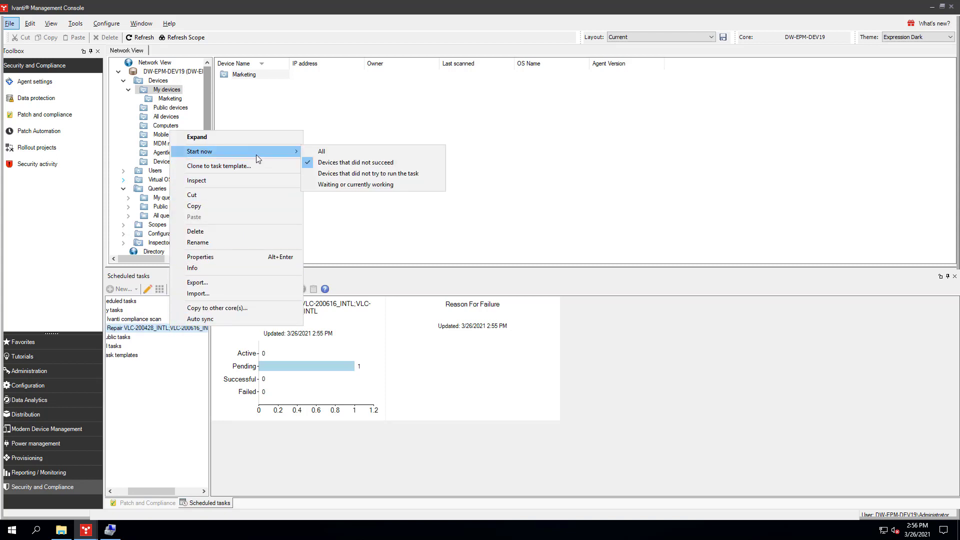